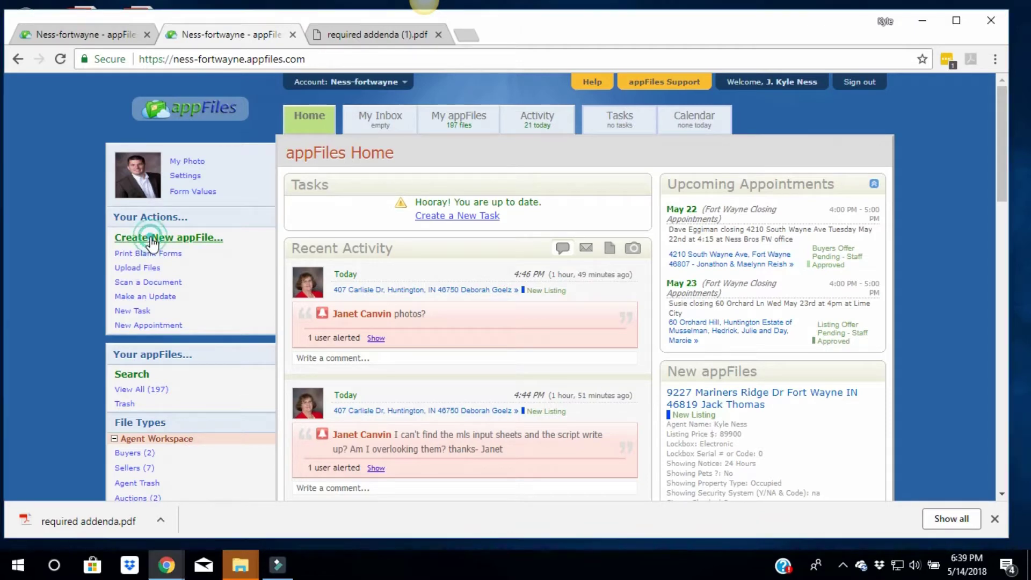
Start creating a new appFile from the Home page's Your Actions list
{"action": "left_click", "coordinate": [152, 239]}
Enter the property address and seller's name as the File Name, restore zoom to 100%, and choose New Listing
{"action": "left_click", "coordinate": [401, 276]}
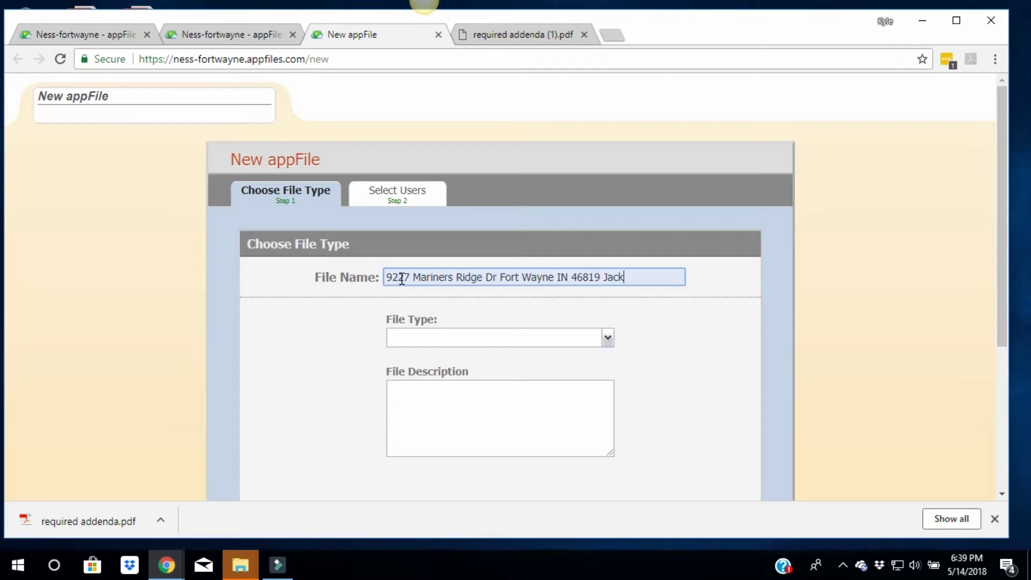
{"action": "key", "text": "ctrl+plus"}
{"action": "key", "text": "ctrl+plus"}
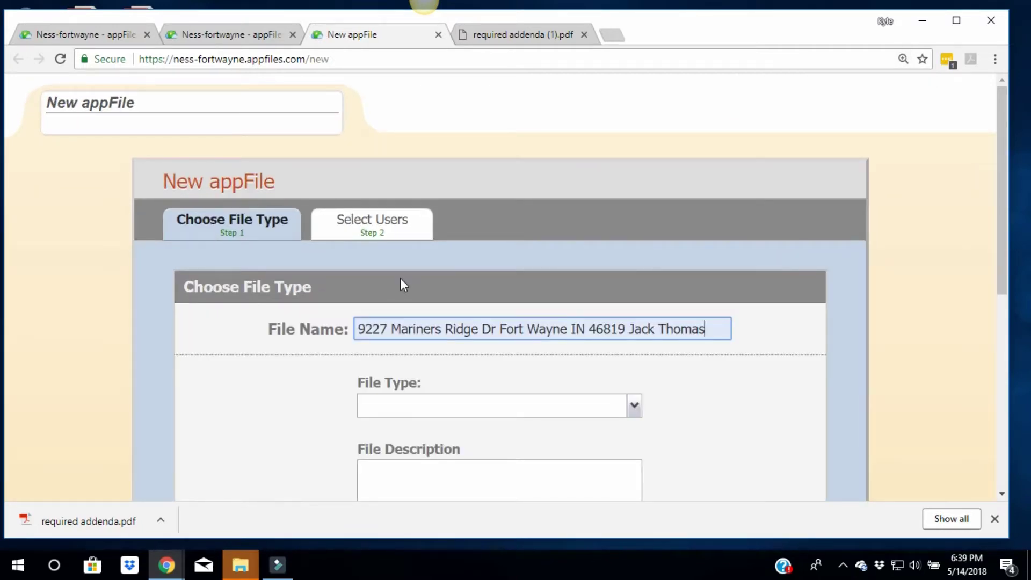
{"action": "left_click", "coordinate": [903, 59]}
{"action": "left_click", "coordinate": [830, 87]}
{"action": "left_click", "coordinate": [829, 87]}
{"action": "left_click", "coordinate": [417, 347]}
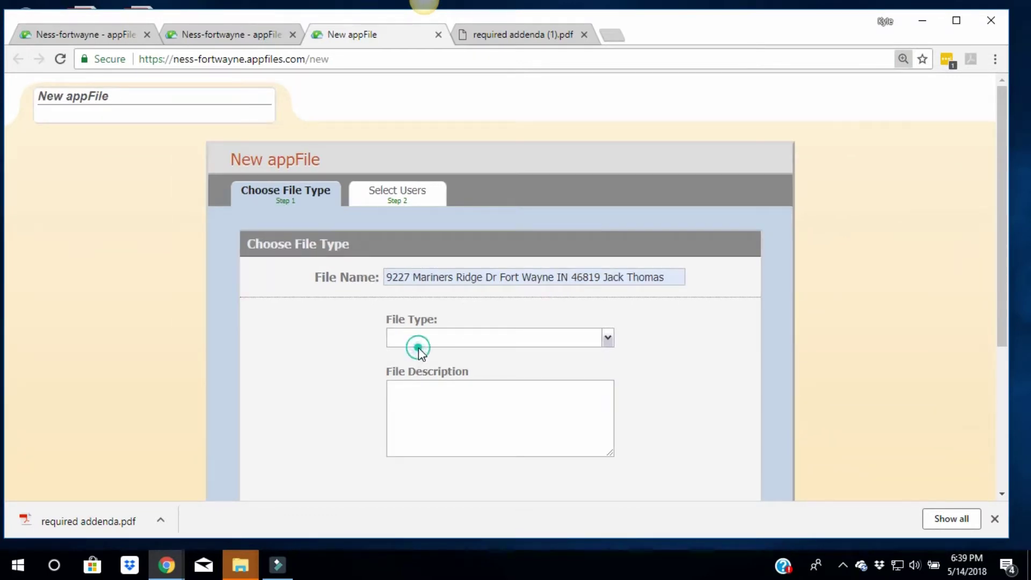
{"action": "left_click", "coordinate": [420, 339]}
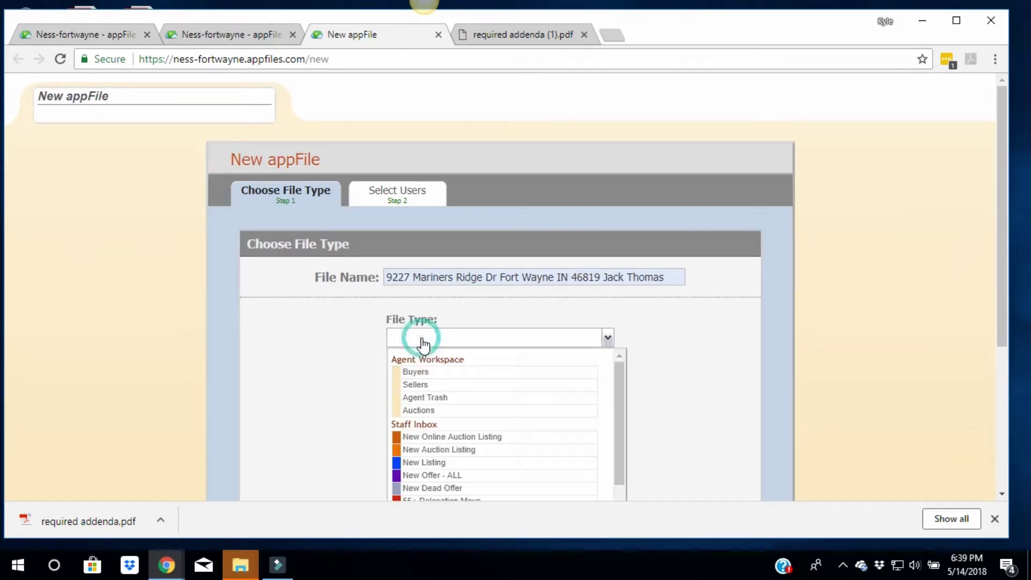
{"action": "left_click", "coordinate": [424, 463]}
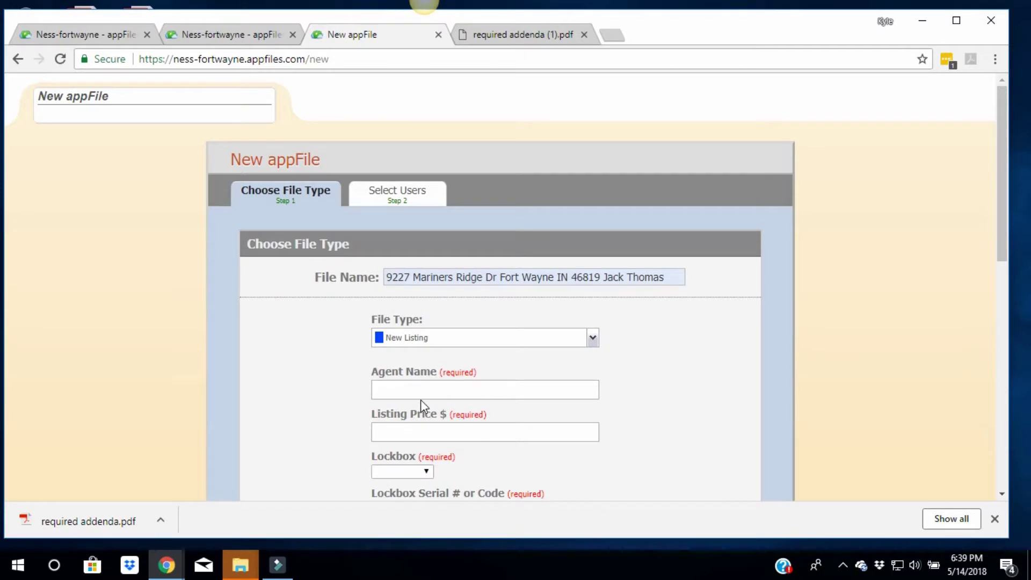
Leave the file type unchanged and enter the agent name and the 89900 listing price
{"action": "left_click", "coordinate": [422, 342]}
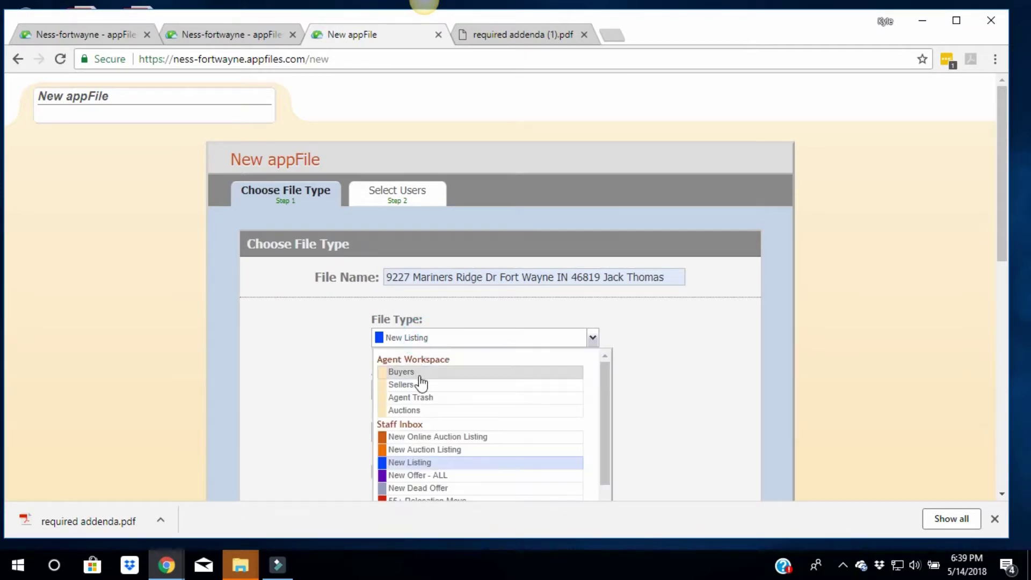
{"action": "left_click", "coordinate": [307, 358]}
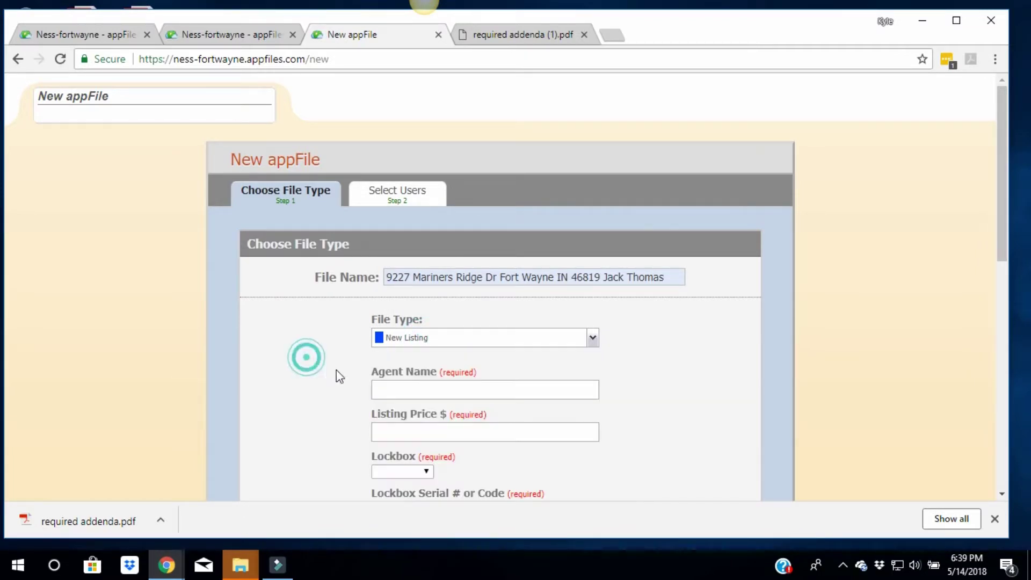
{"action": "left_click", "coordinate": [401, 392]}
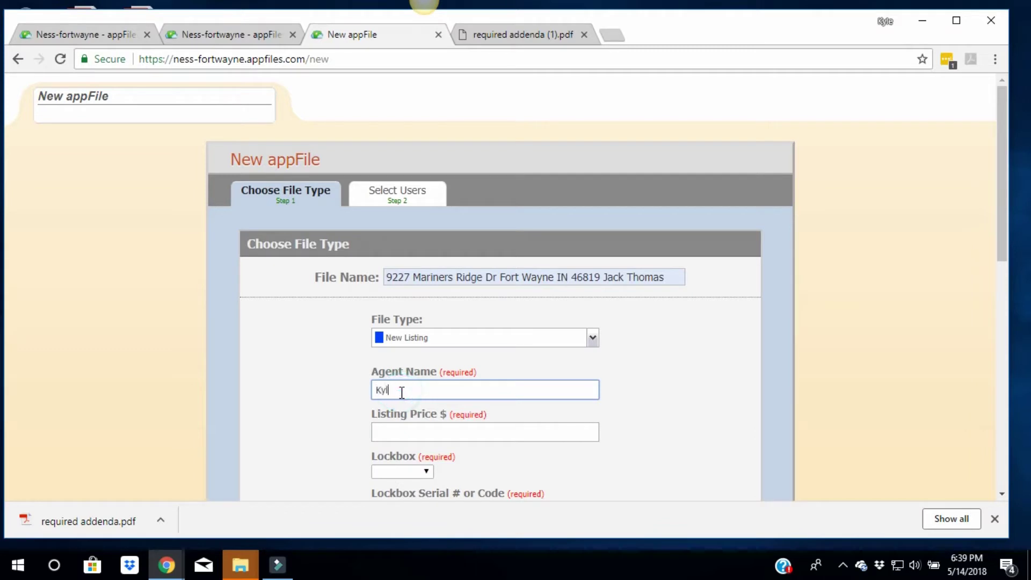
{"action": "key", "text": "Tab"}
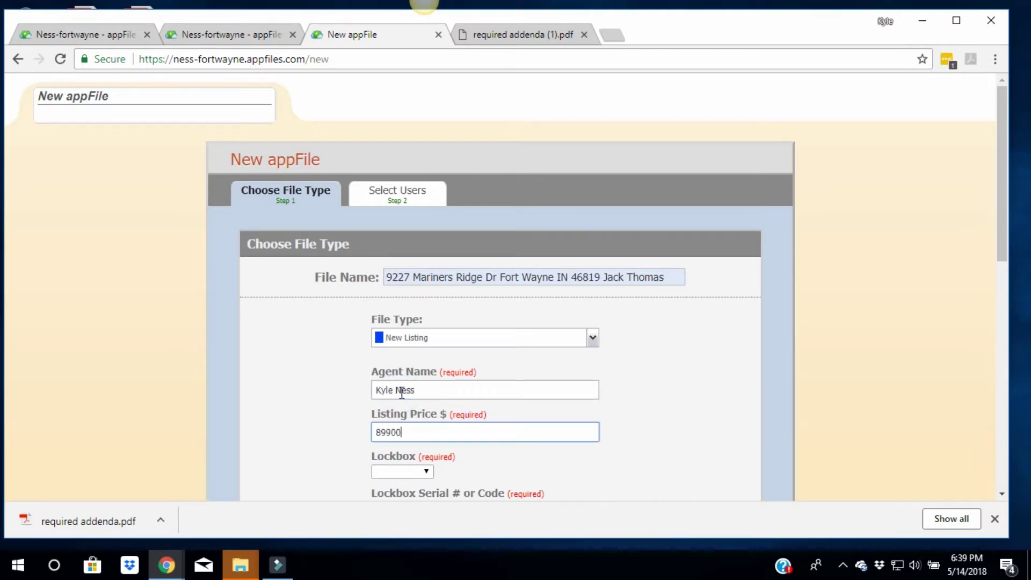
{"action": "left_click", "coordinate": [679, 444]}
{"action": "scroll", "coordinate": [667, 442], "scroll_direction": "down", "scroll_amount": 2}
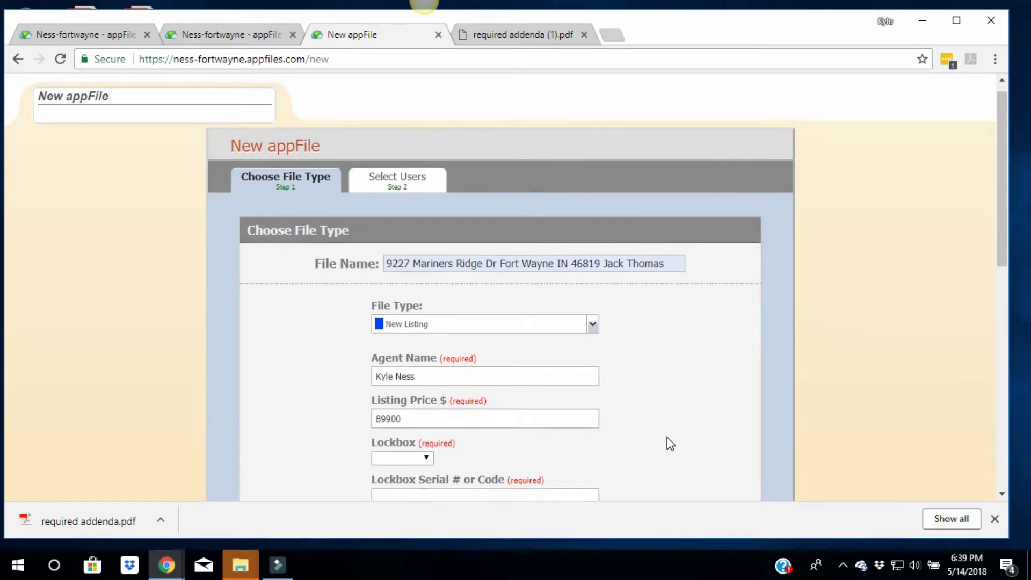
{"action": "scroll", "coordinate": [667, 442], "scroll_direction": "down", "scroll_amount": 1}
Set the lockbox type to Electronic and fill the lockbox code, MLS # and Ness ID fields
{"action": "left_click", "coordinate": [408, 322]}
{"action": "left_click", "coordinate": [400, 346]}
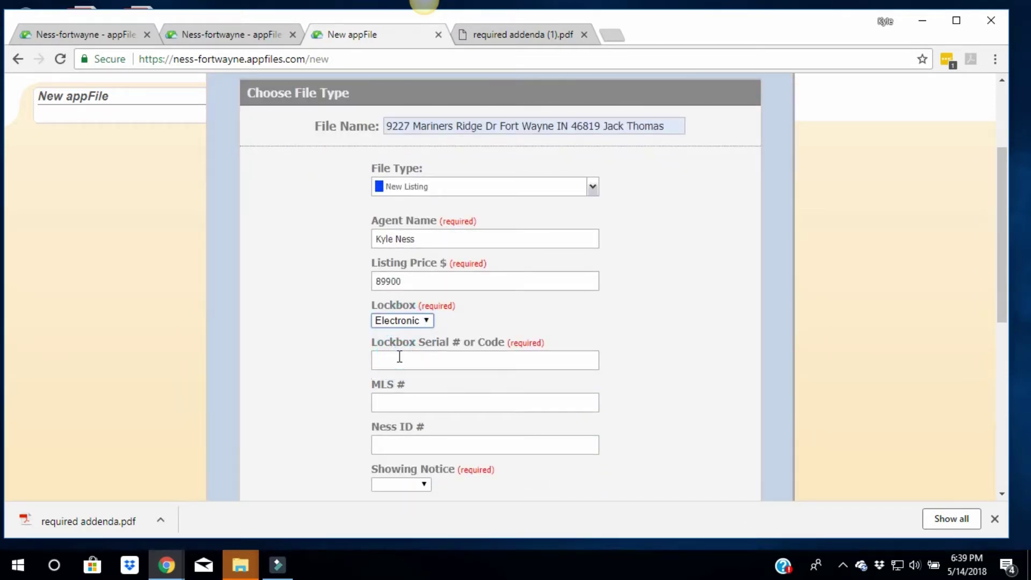
{"action": "left_click", "coordinate": [446, 361]}
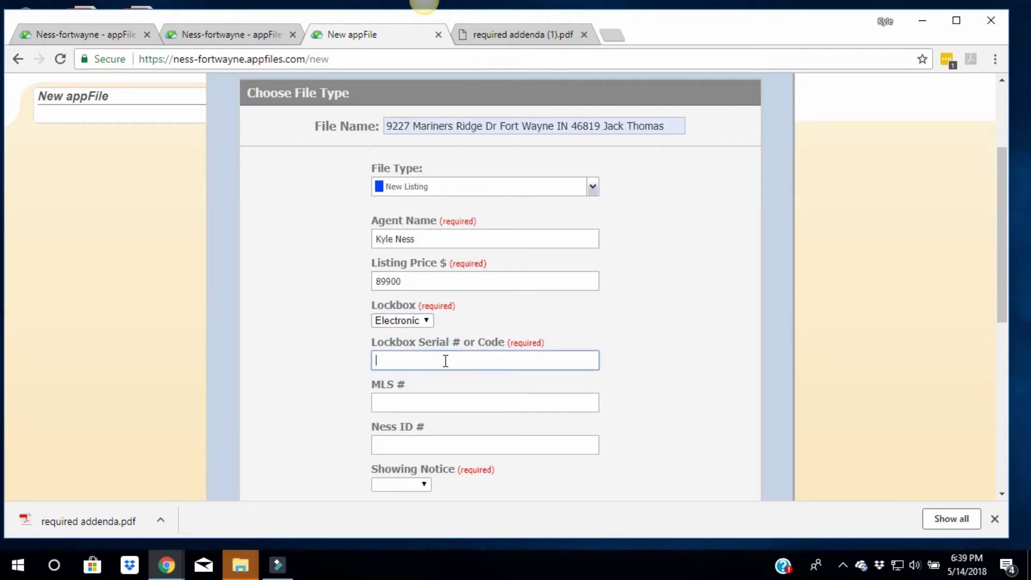
{"action": "key", "text": "Tab"}
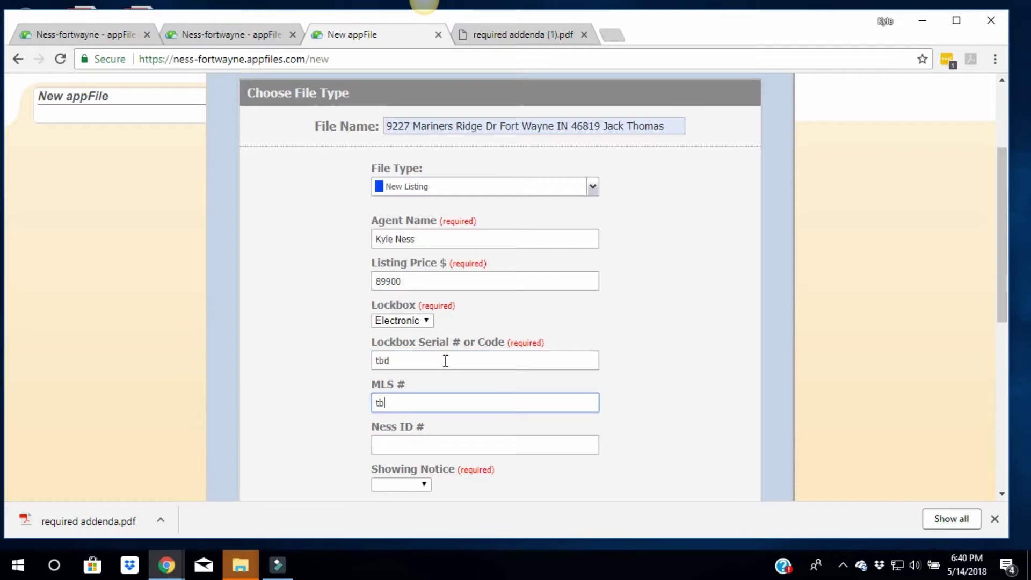
{"action": "left_click", "coordinate": [452, 444]}
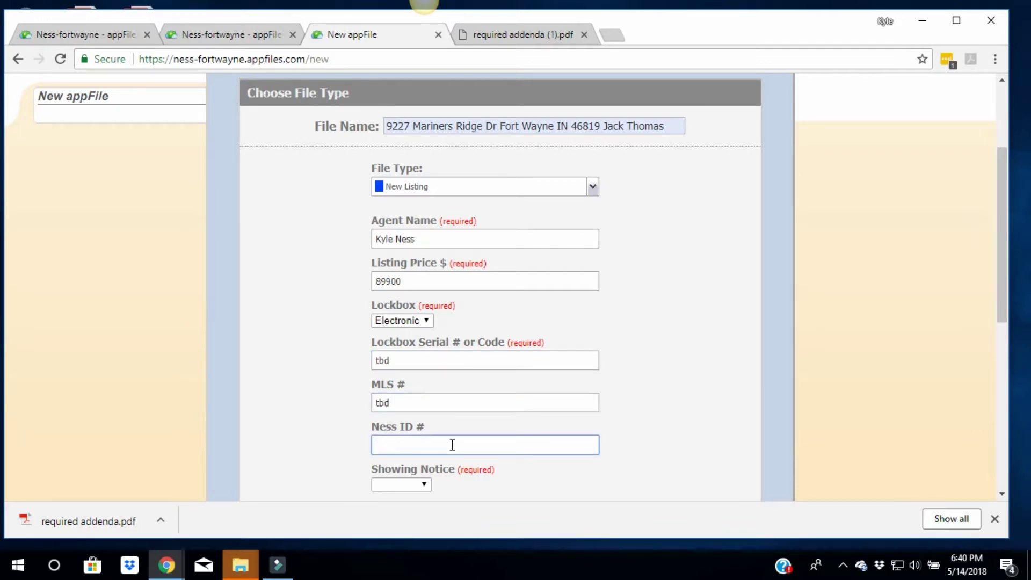
{"action": "scroll", "coordinate": [557, 461], "scroll_direction": "down", "scroll_amount": 1}
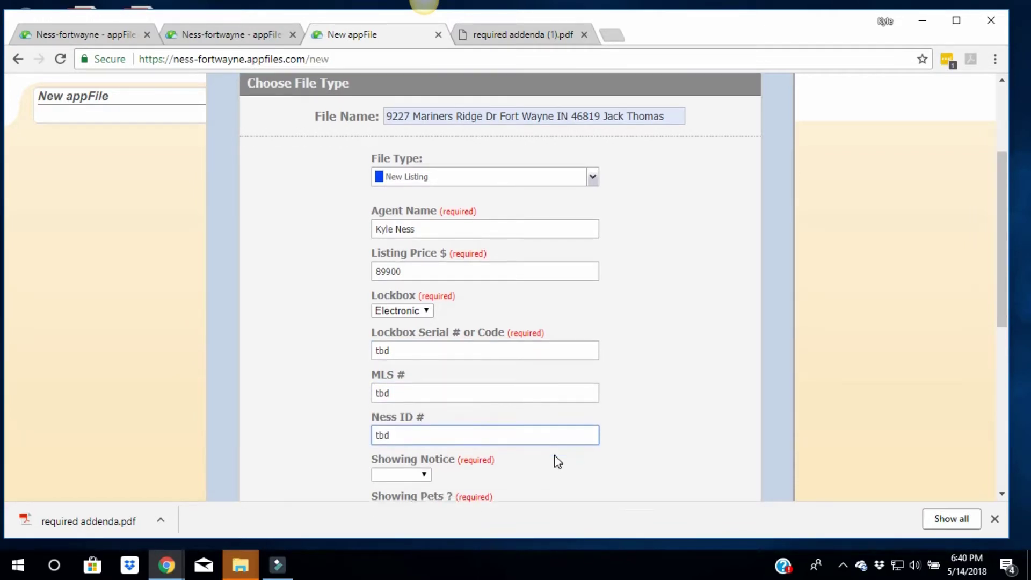
Set showing notice to 24 Hours, showing pets to Yes, and property type to Occupied
{"action": "left_click", "coordinate": [407, 408]}
{"action": "left_click", "coordinate": [395, 435]}
{"action": "left_click", "coordinate": [388, 445]}
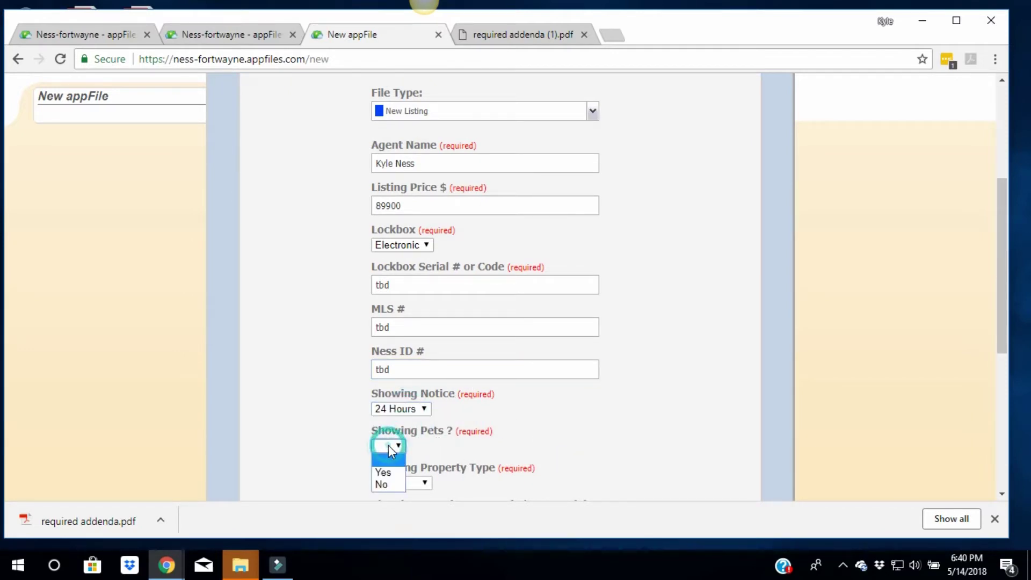
{"action": "left_click", "coordinate": [387, 468]}
{"action": "scroll", "coordinate": [518, 423], "scroll_direction": "down", "scroll_amount": 1}
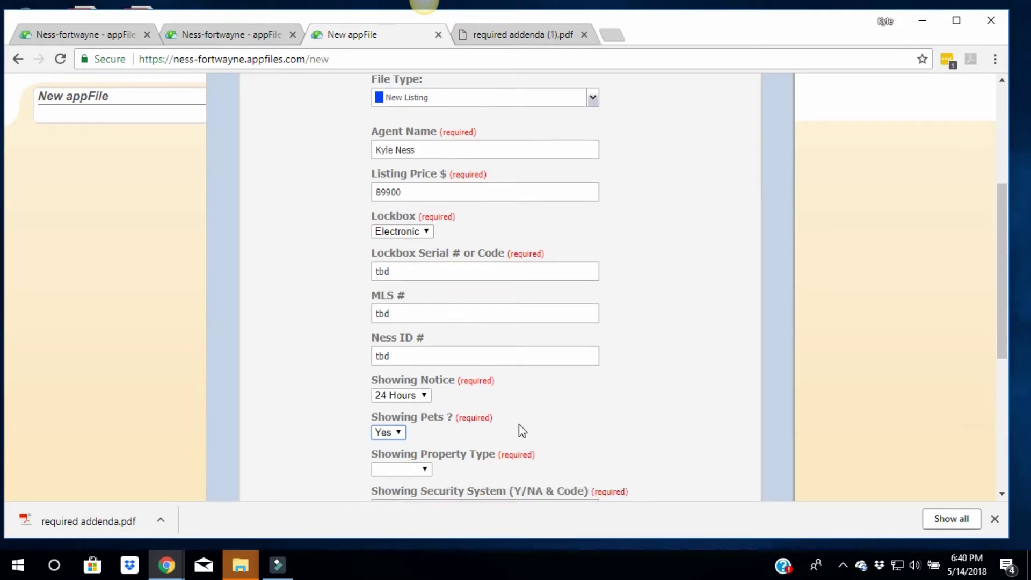
{"action": "left_click", "coordinate": [403, 408]}
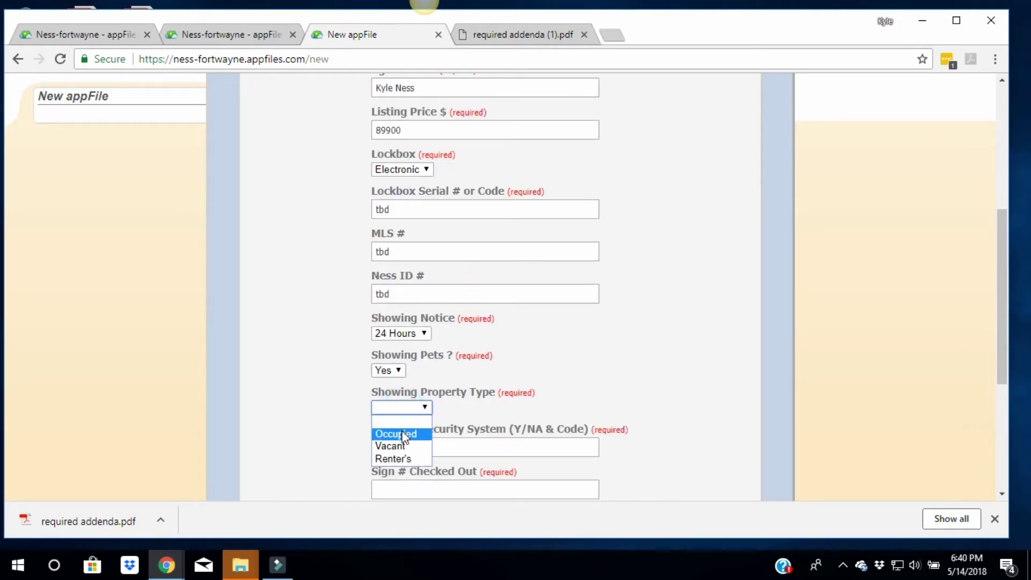
{"action": "left_click", "coordinate": [404, 435]}
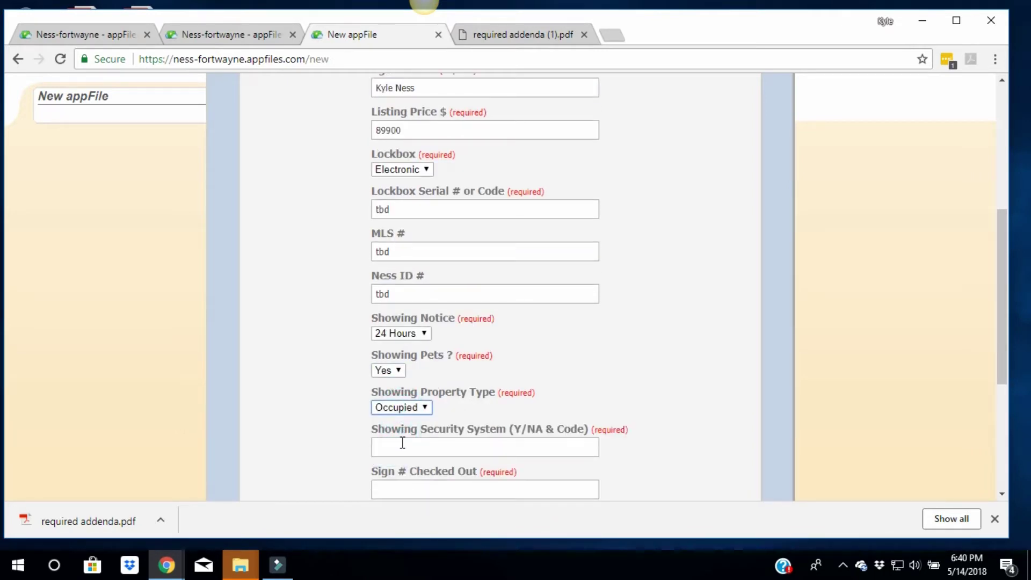
Enter 'na' for the security system, fill the sign number fields, and continue to Select Users
{"action": "left_click", "coordinate": [403, 443]}
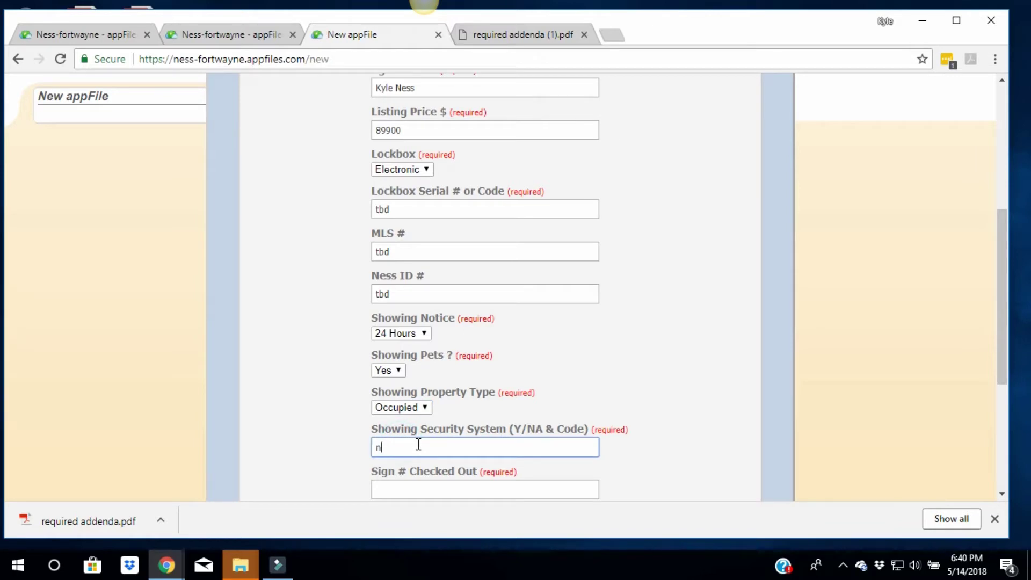
{"action": "type", "text": "na"}
{"action": "scroll", "coordinate": [428, 445], "scroll_direction": "down", "scroll_amount": 1}
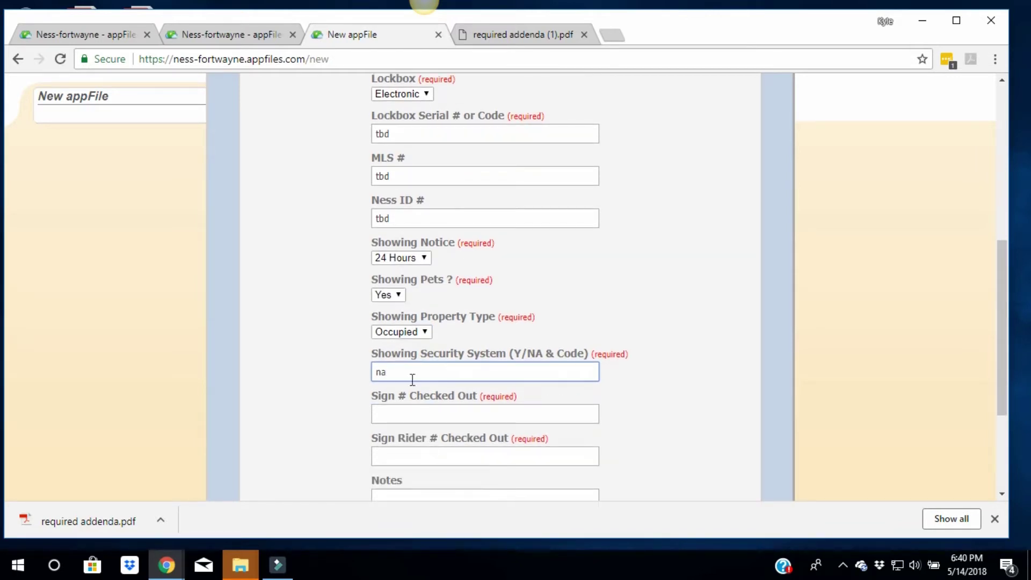
{"action": "left_click", "coordinate": [401, 409]}
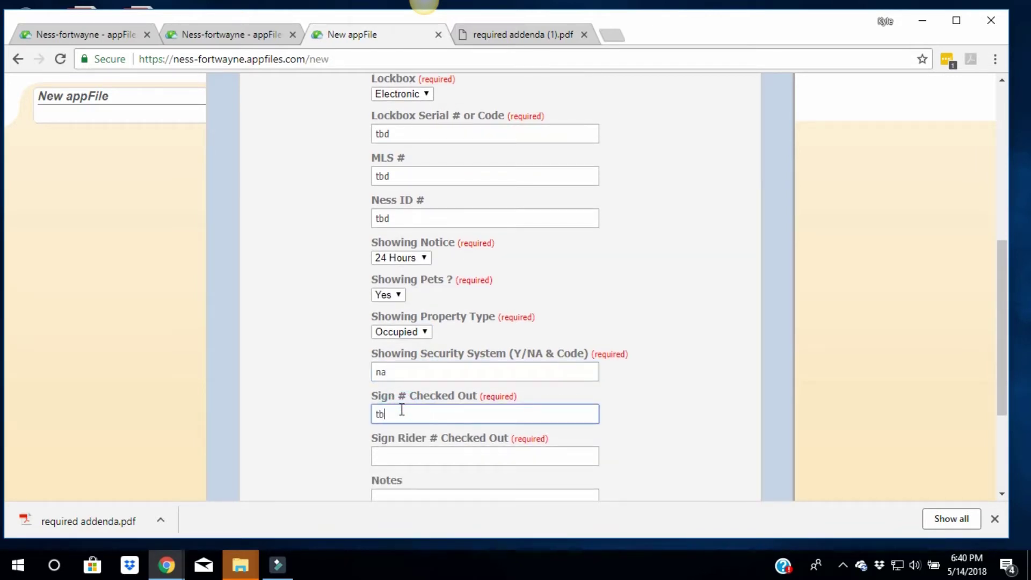
{"action": "key", "text": "Tab"}
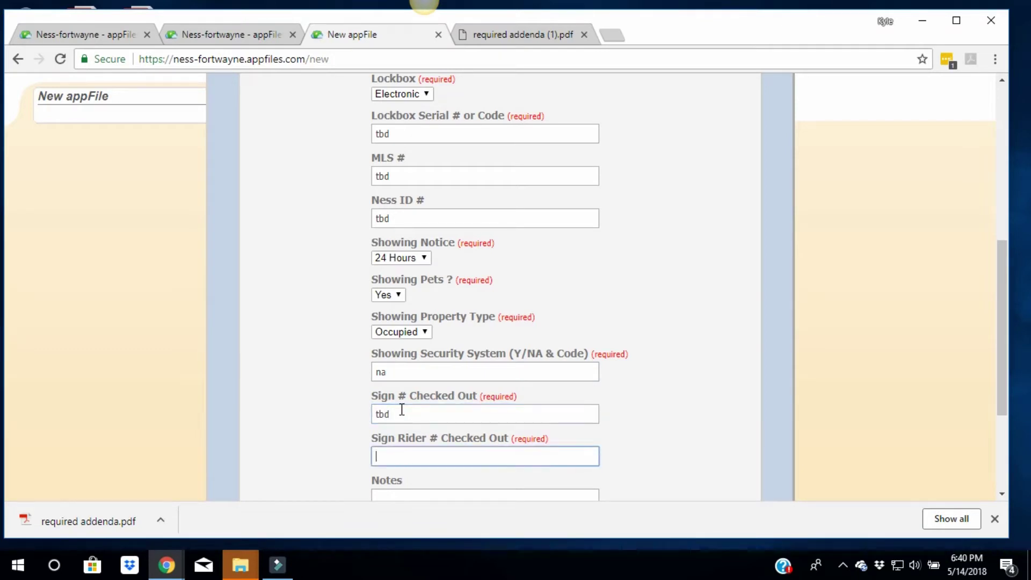
{"action": "scroll", "coordinate": [414, 408], "scroll_direction": "down", "scroll_amount": 3}
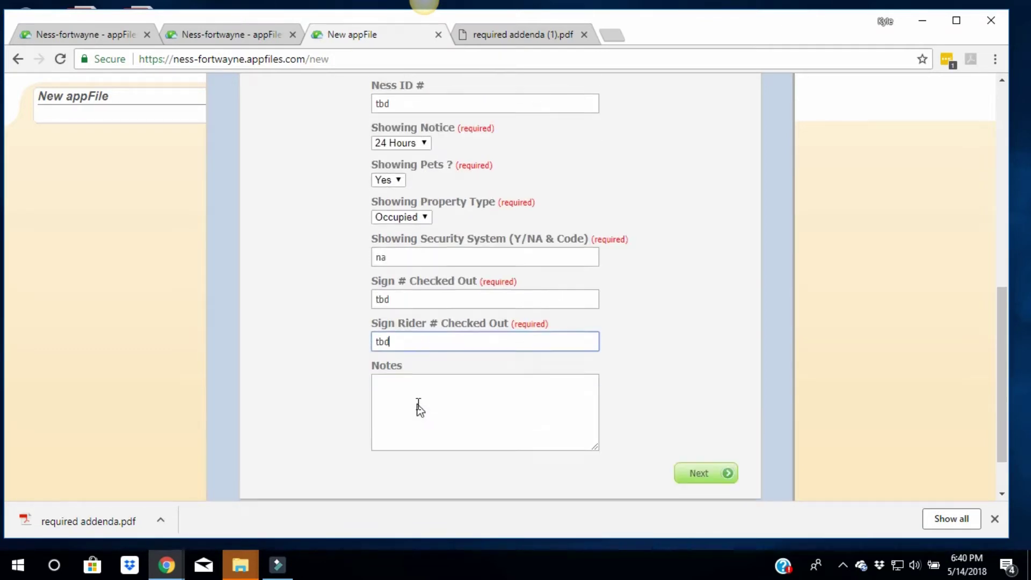
{"action": "left_click", "coordinate": [702, 413]}
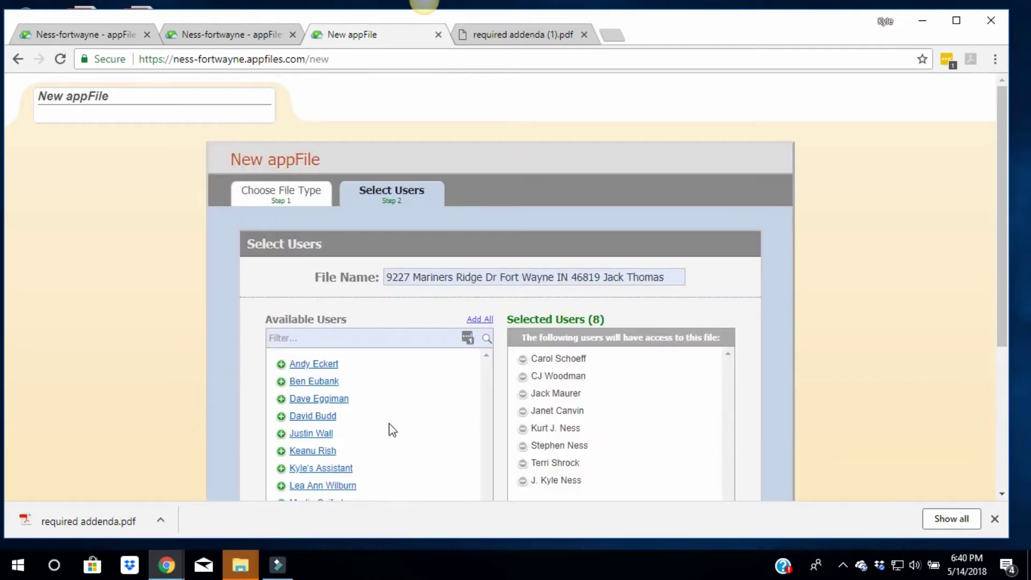
Add the agent's assistant as the ninth selected user and create the appFile
{"action": "left_click", "coordinate": [302, 469]}
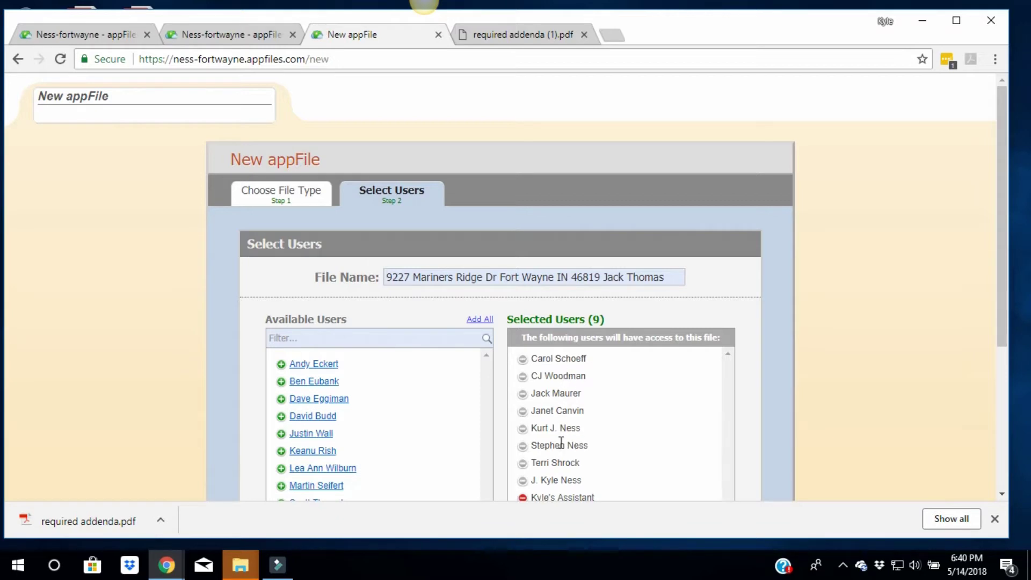
{"action": "scroll", "coordinate": [560, 442], "scroll_direction": "down", "scroll_amount": 3}
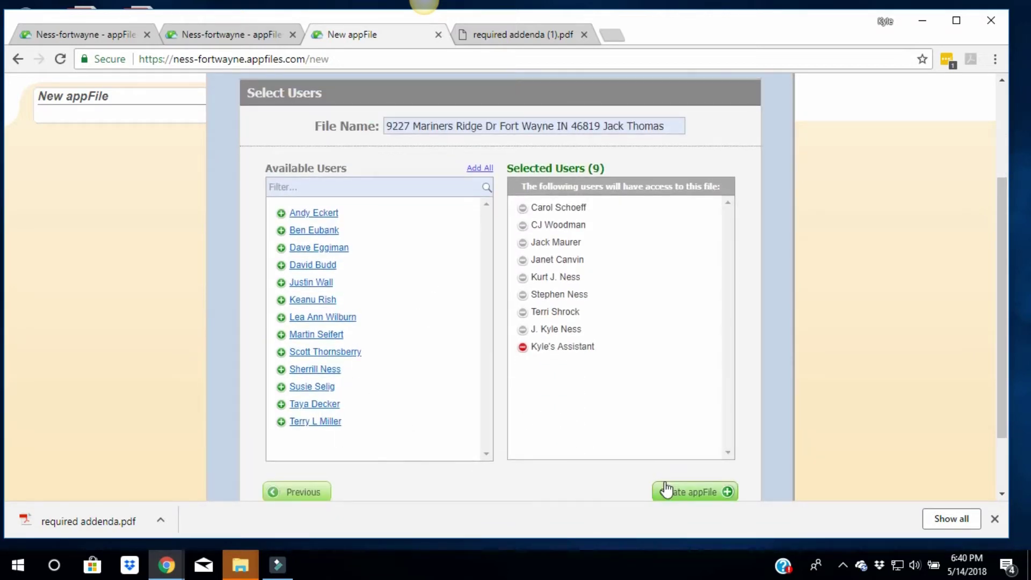
{"action": "left_click", "coordinate": [691, 489]}
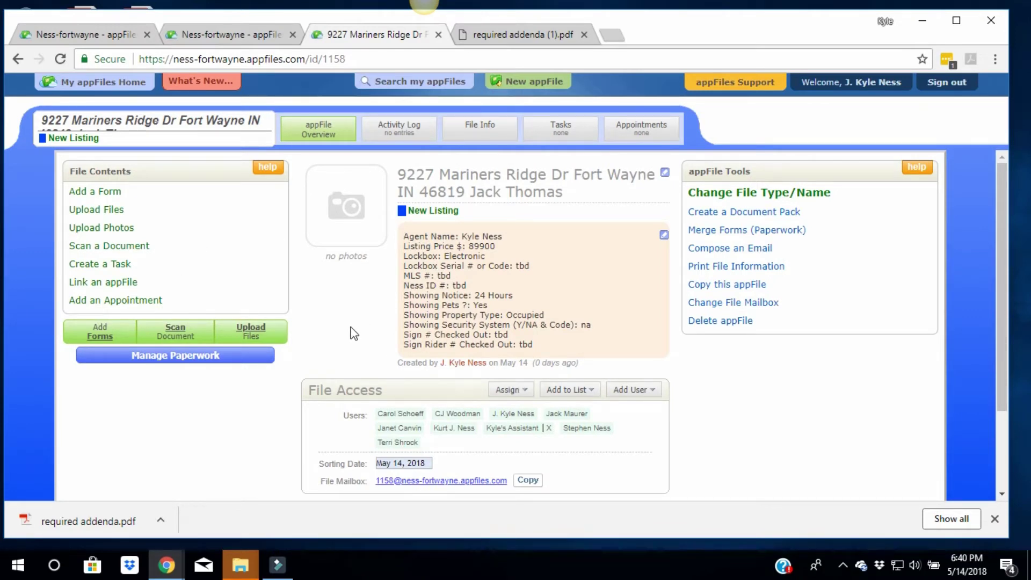
Open Upload Files under File Contents and set the Section Name to Listing Docs
{"action": "left_click", "coordinate": [109, 214]}
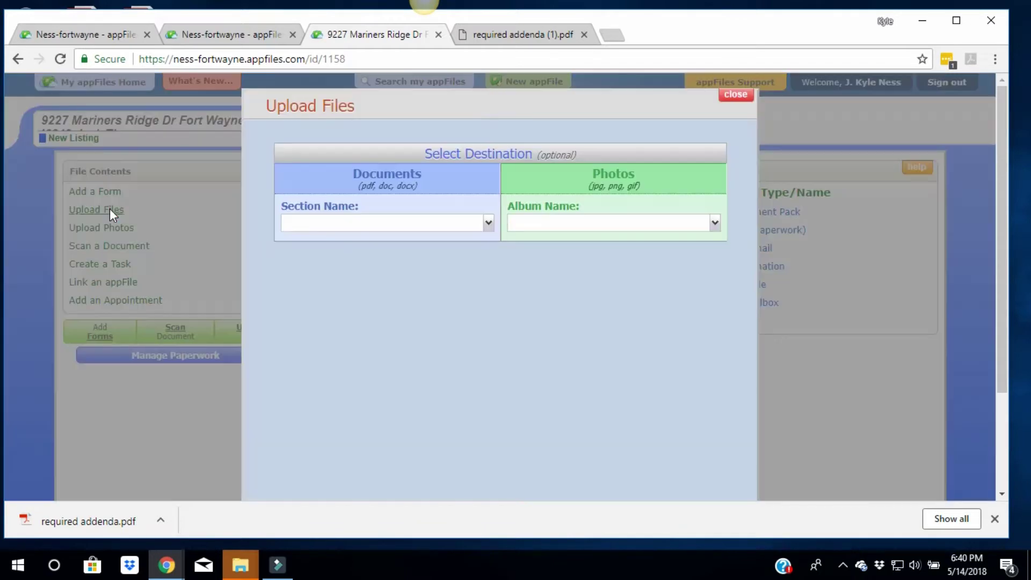
{"action": "left_click", "coordinate": [323, 227]}
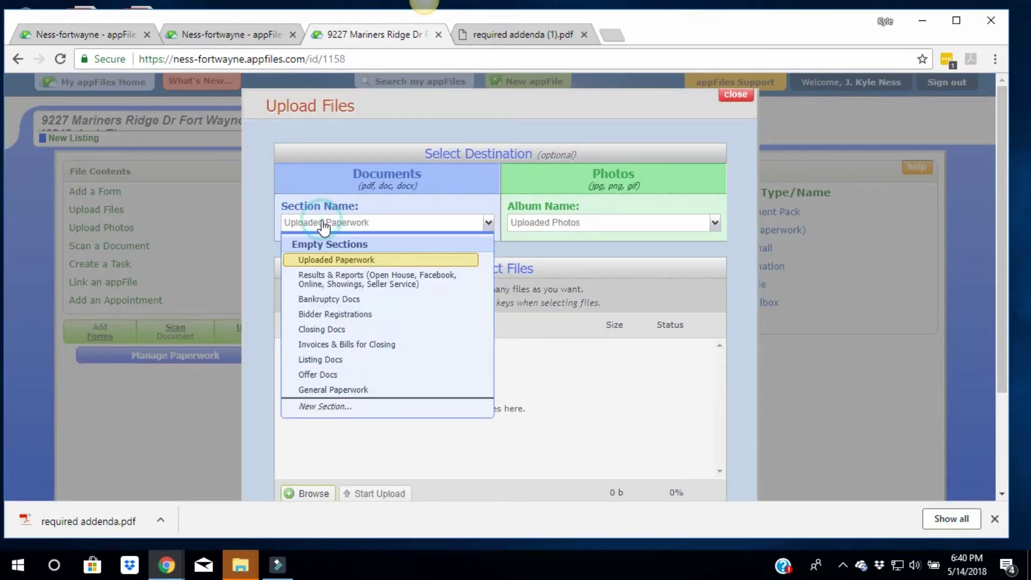
{"action": "left_click", "coordinate": [318, 359]}
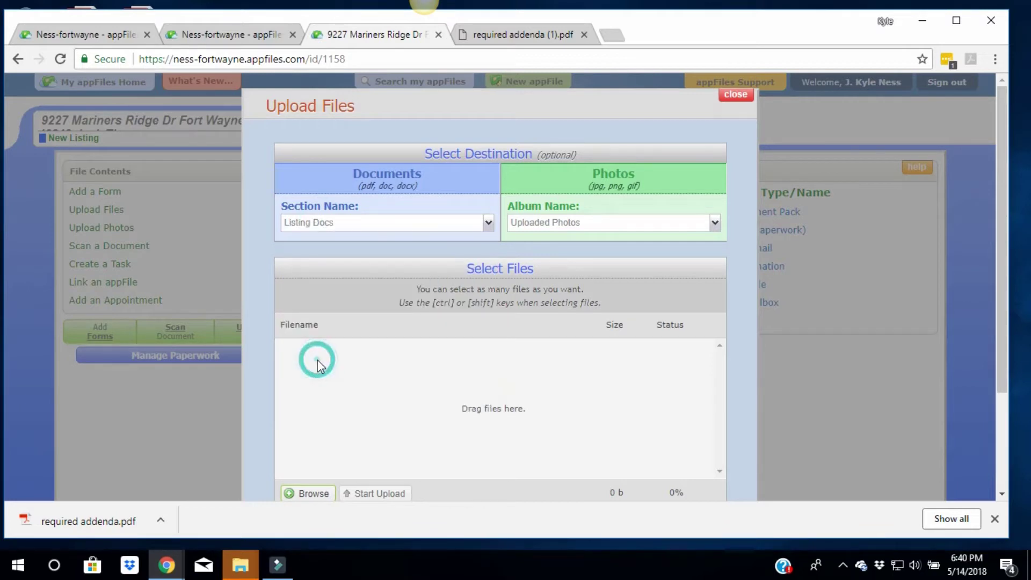
{"action": "left_click", "coordinate": [304, 222]}
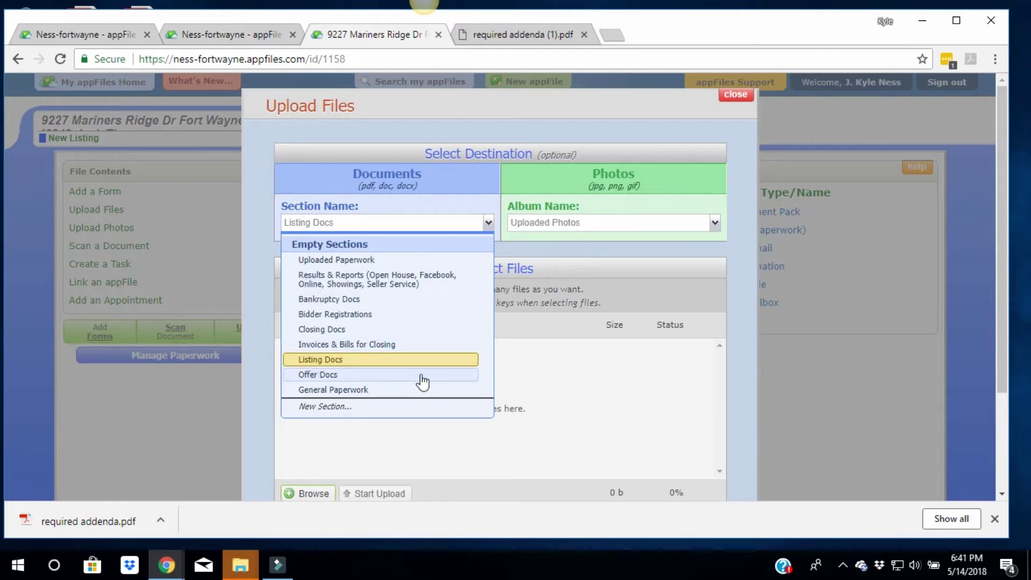
{"action": "left_click", "coordinate": [563, 385]}
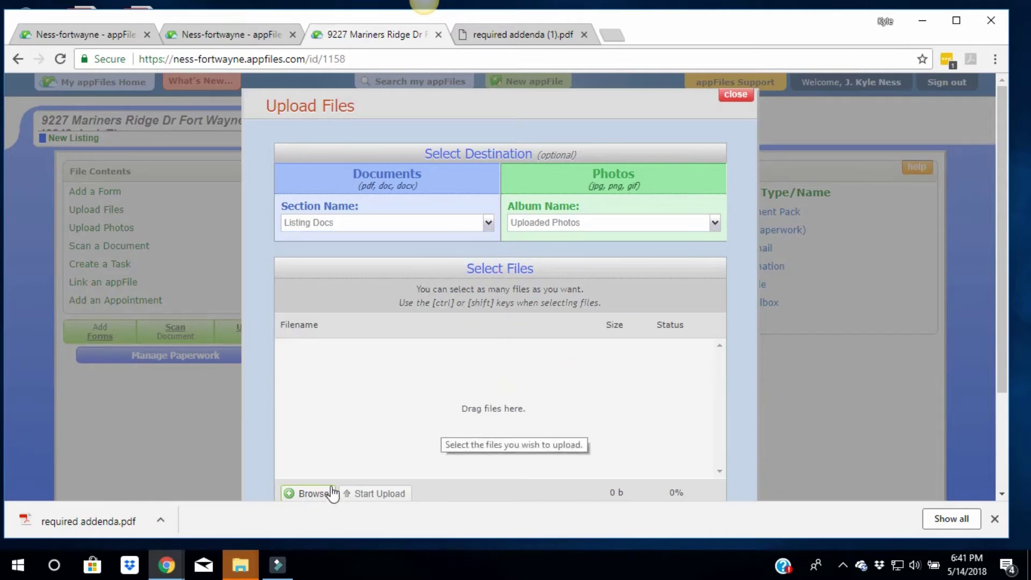
Queue listing docs.pdf and required addenda.pdf, upload them, and confirm the Files Uploaded alert
{"action": "left_click", "coordinate": [321, 494]}
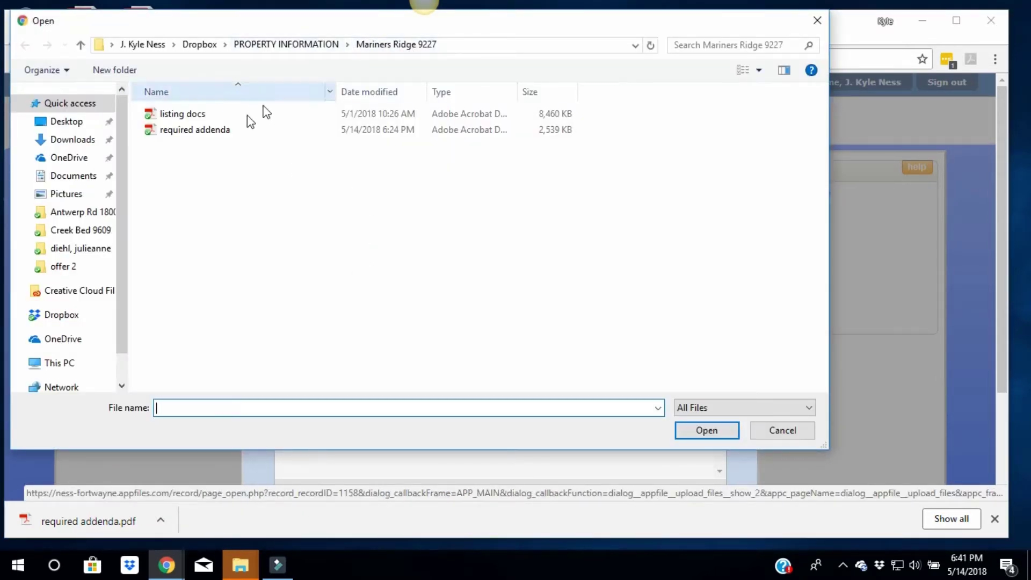
{"action": "double_click", "coordinate": [188, 114]}
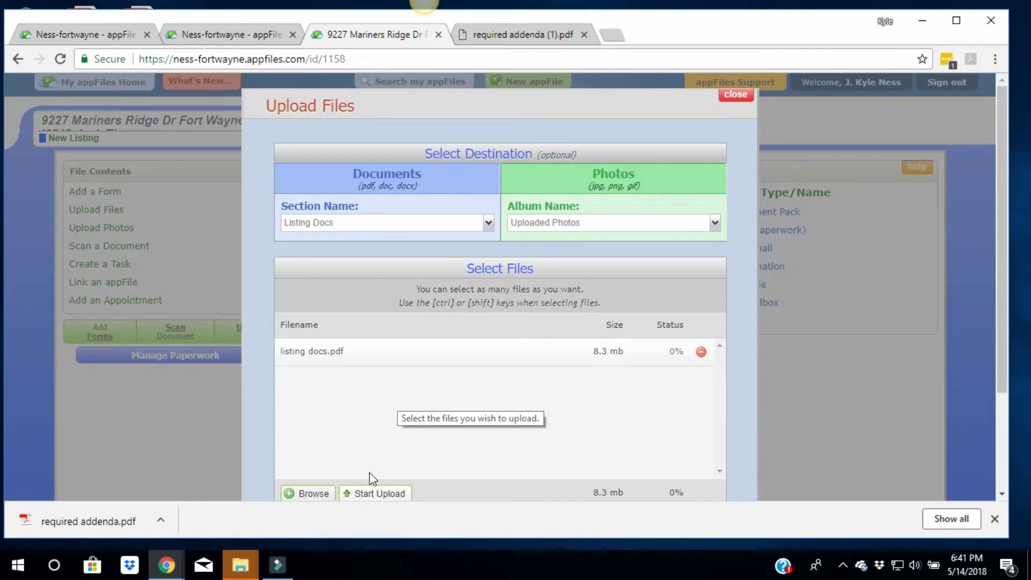
{"action": "left_click", "coordinate": [310, 497]}
{"action": "left_click", "coordinate": [191, 132]}
{"action": "double_click", "coordinate": [191, 132]}
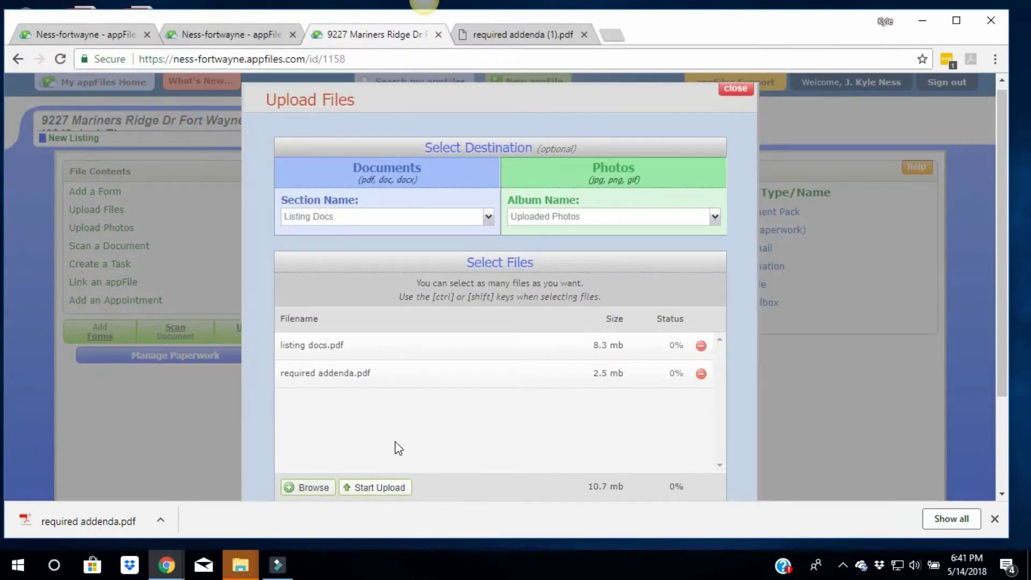
{"action": "scroll", "coordinate": [395, 424], "scroll_direction": "down", "scroll_amount": 3}
{"action": "left_click", "coordinate": [379, 361]}
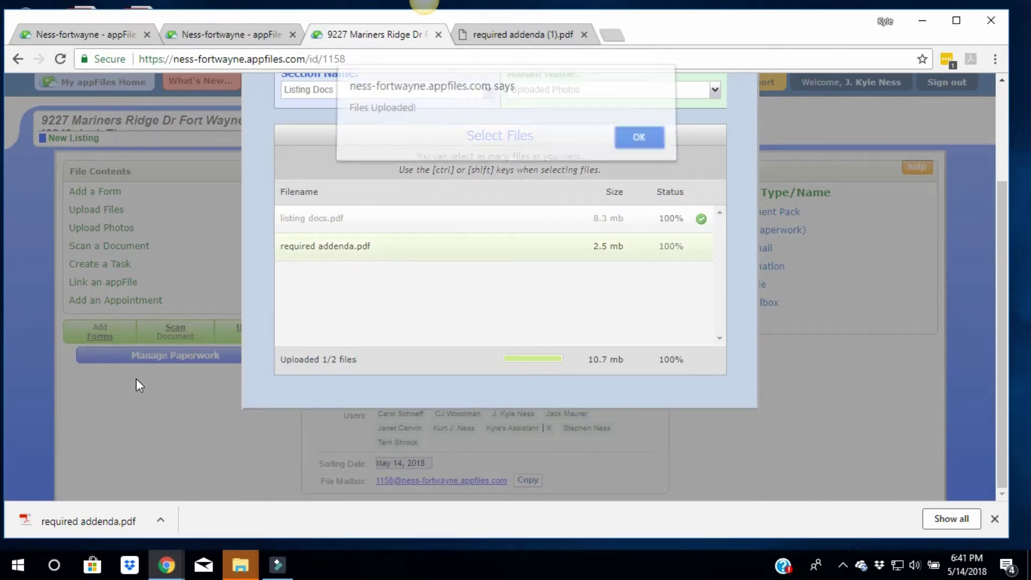
{"action": "left_click", "coordinate": [639, 152]}
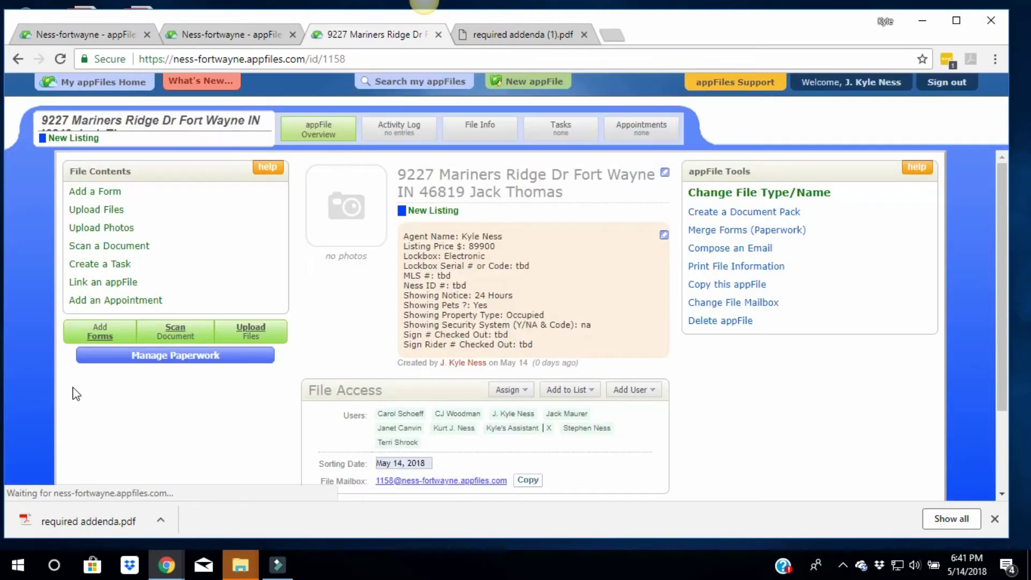
{"action": "scroll", "coordinate": [130, 314], "scroll_direction": "down", "scroll_amount": 1}
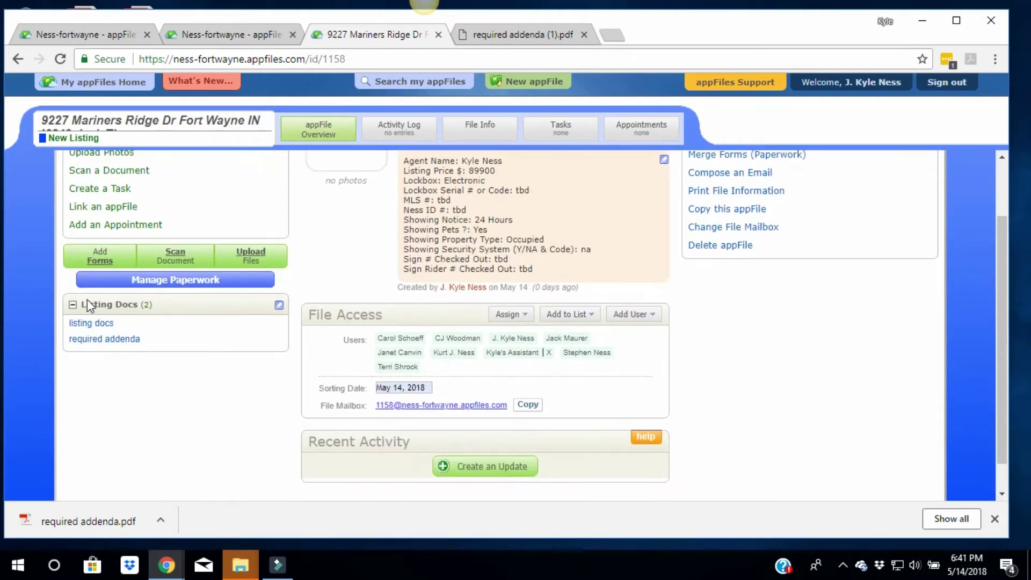
Open the listing docs document in its Edit Pages view
{"action": "left_click", "coordinate": [93, 326]}
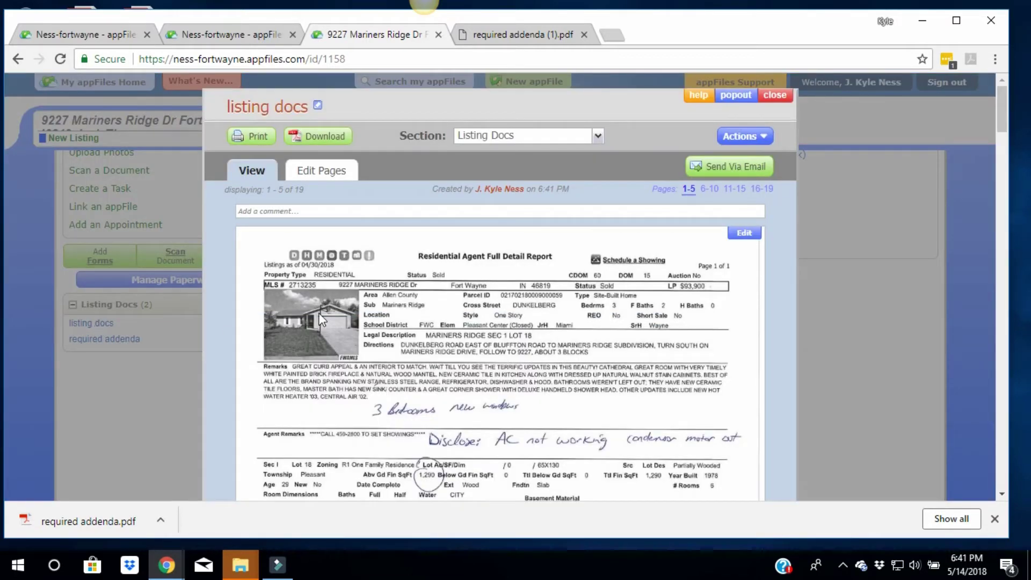
{"action": "scroll", "coordinate": [501, 393], "scroll_direction": "down", "scroll_amount": 12}
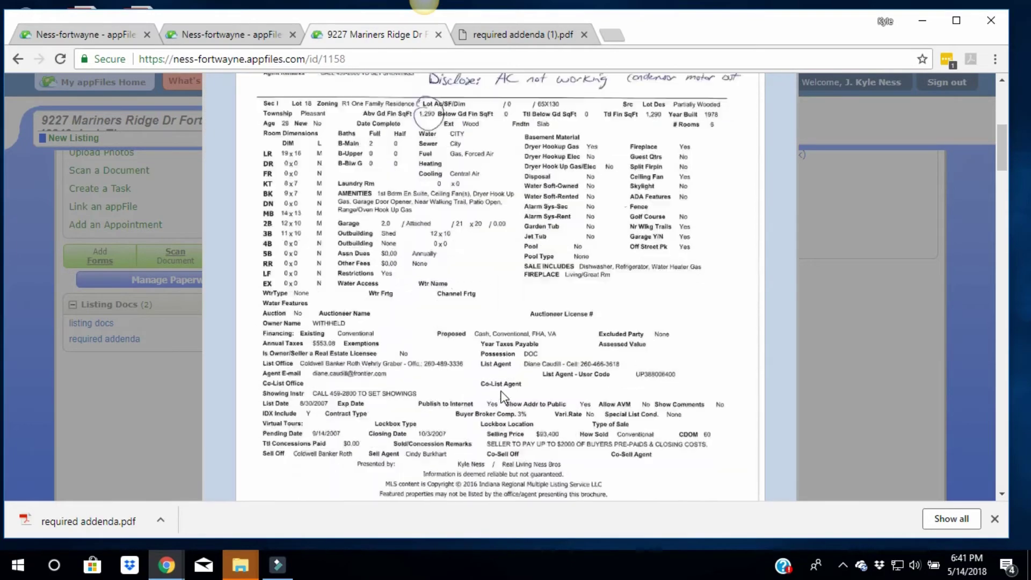
{"action": "scroll", "coordinate": [504, 397], "scroll_direction": "down", "scroll_amount": 12}
{"action": "scroll", "coordinate": [503, 397], "scroll_direction": "up", "scroll_amount": 6}
{"action": "scroll", "coordinate": [503, 397], "scroll_direction": "up", "scroll_amount": 15}
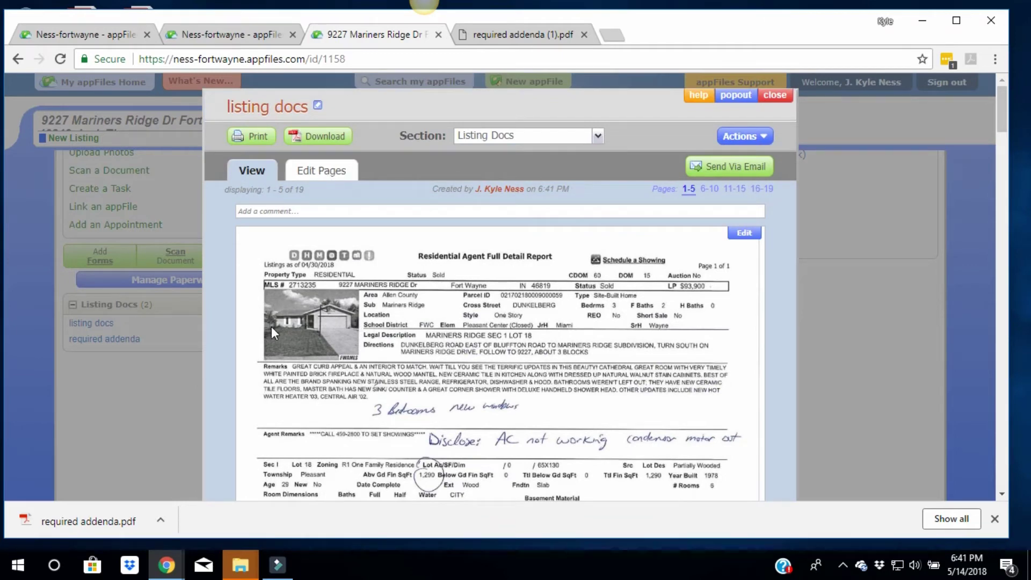
{"action": "left_click", "coordinate": [320, 172]}
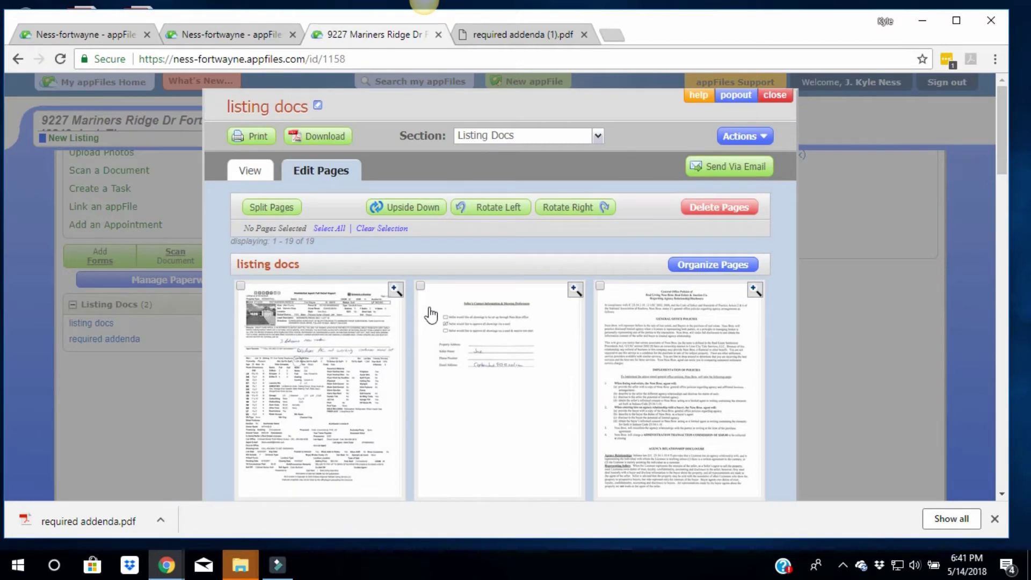
Split the General Office Policies page and the following policy page into a document named Office Policy
{"action": "left_click", "coordinate": [615, 321]}
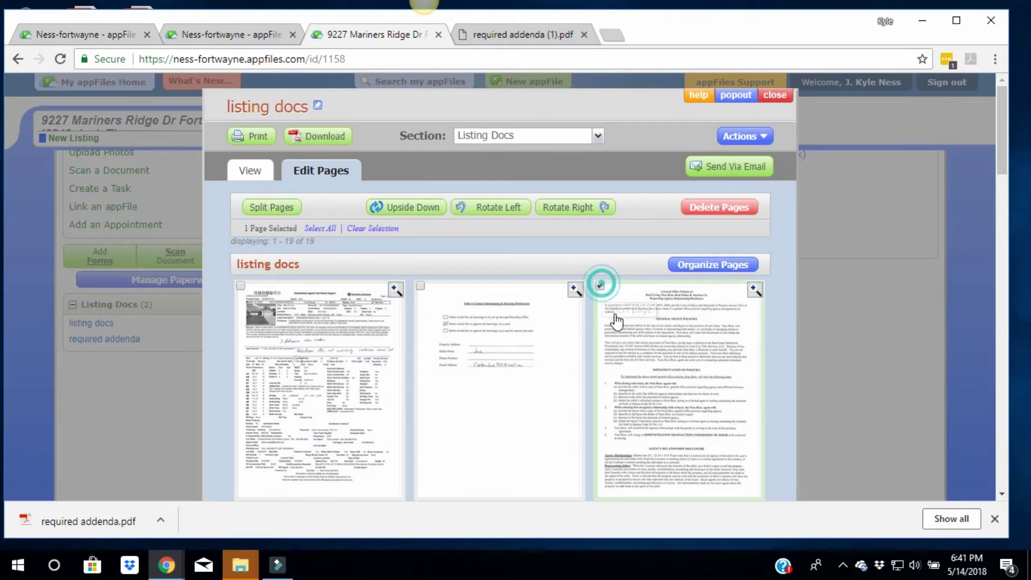
{"action": "scroll", "coordinate": [617, 327], "scroll_direction": "down", "scroll_amount": 3}
{"action": "left_click", "coordinate": [241, 365]}
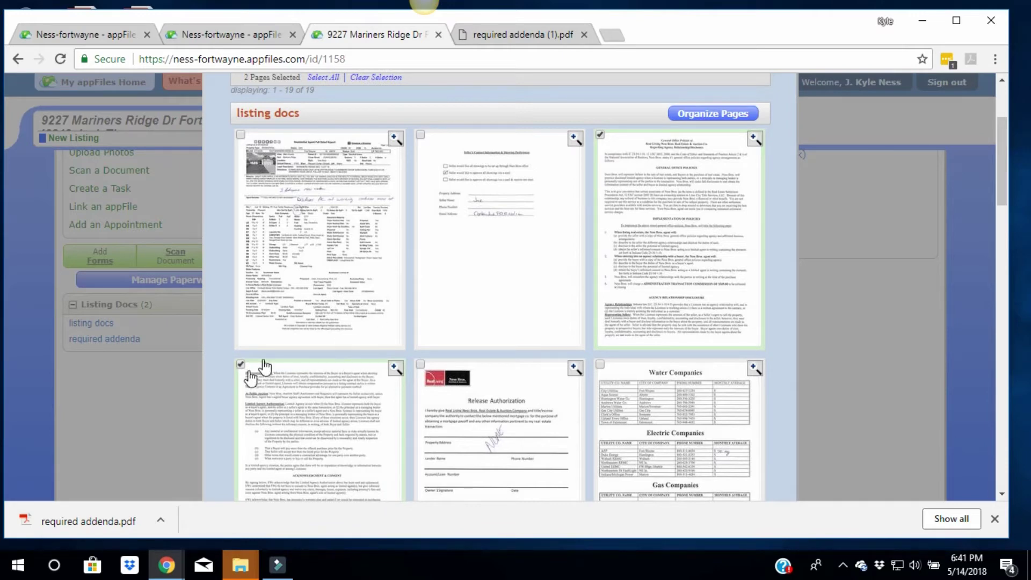
{"action": "scroll", "coordinate": [283, 338], "scroll_direction": "up", "scroll_amount": 2}
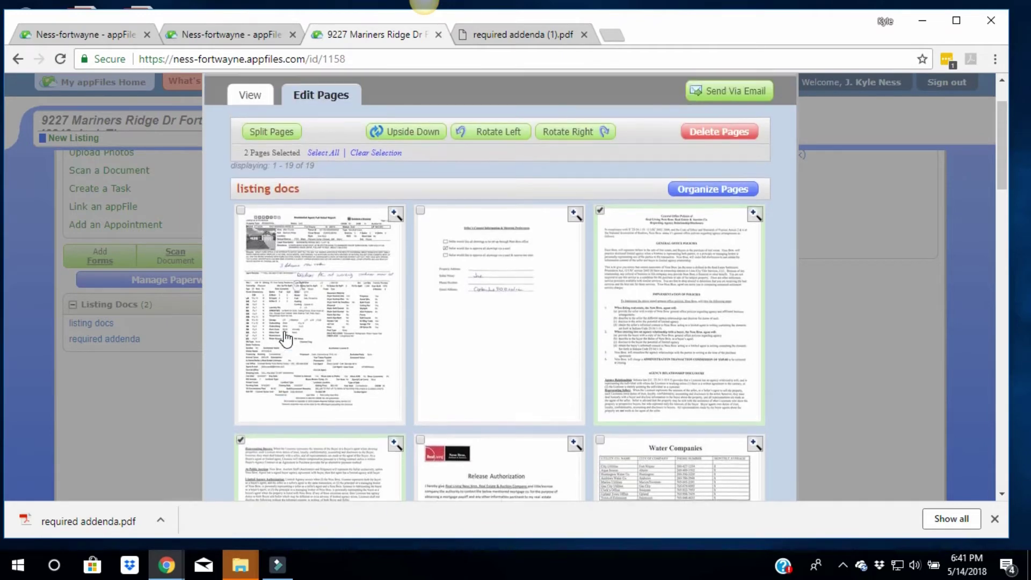
{"action": "left_click", "coordinate": [282, 134]}
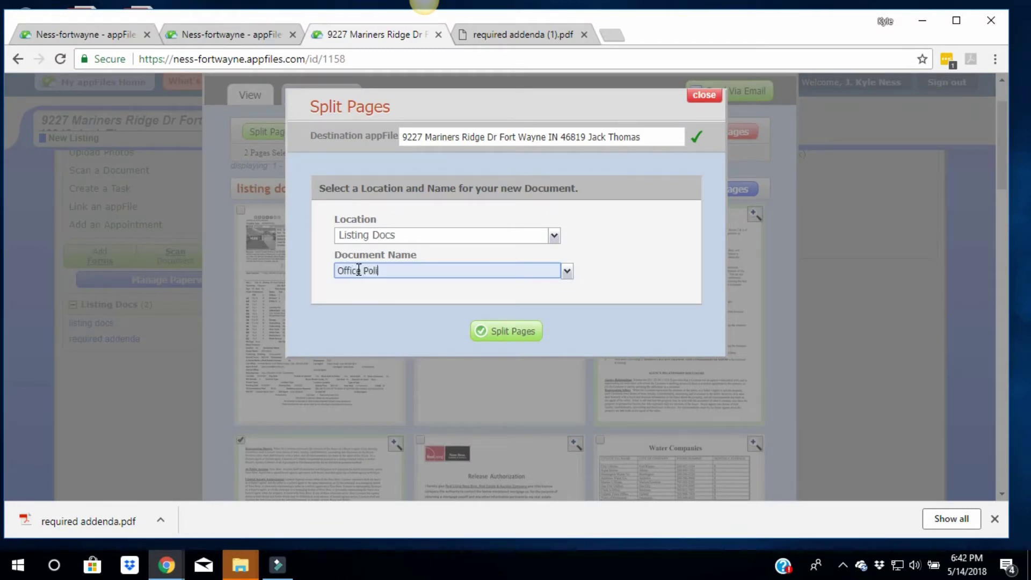
{"action": "left_click", "coordinate": [524, 338]}
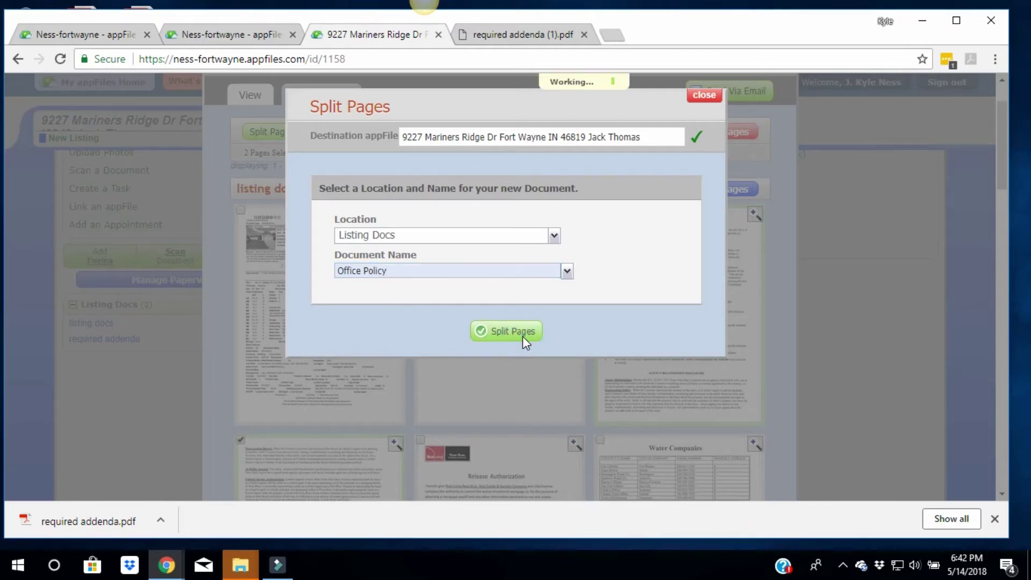
{"action": "left_click", "coordinate": [639, 143]}
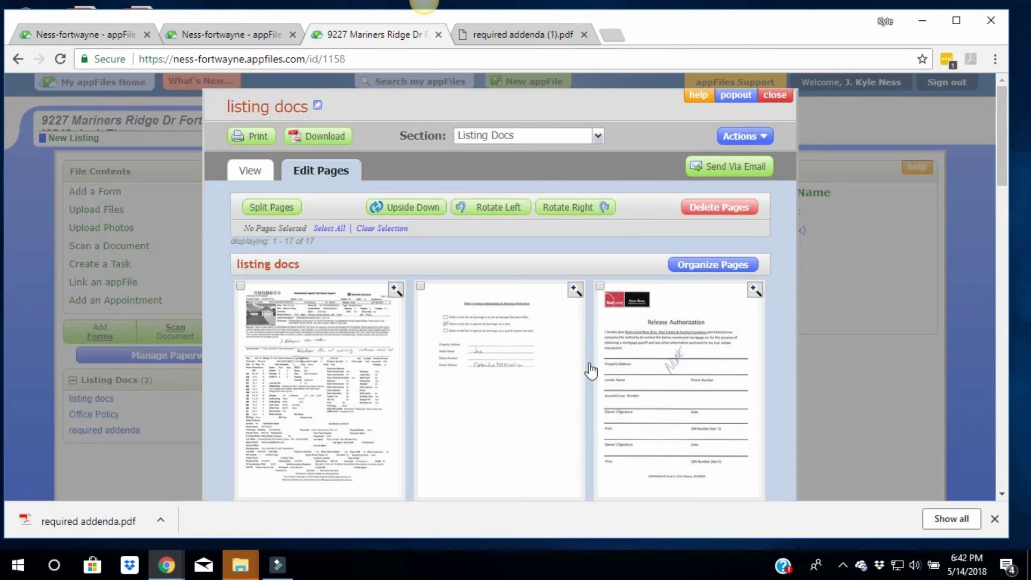
Split the first page of listing docs into a new document named 'old msl' for the old MLS stat sheet
{"action": "left_click", "coordinate": [241, 286]}
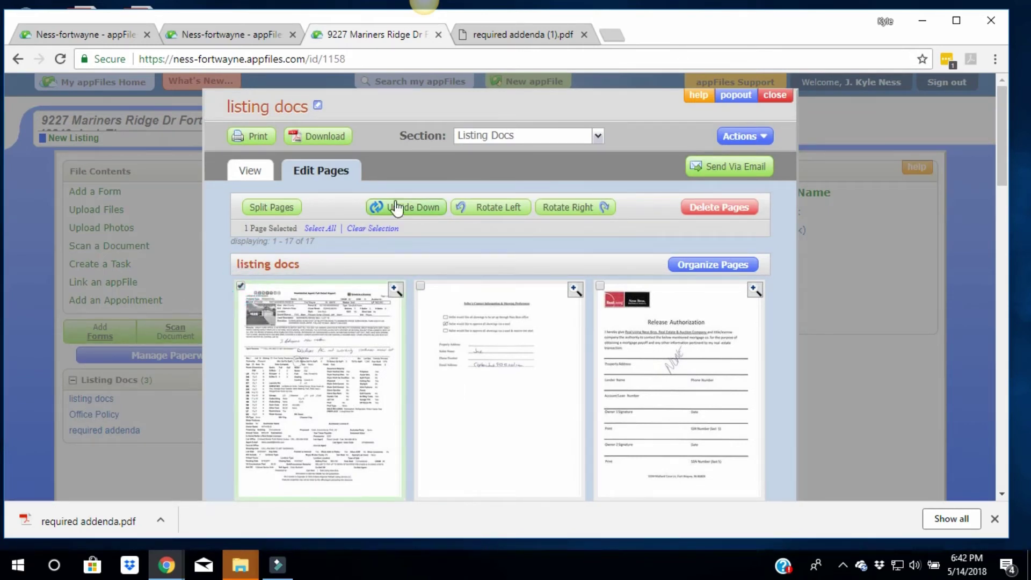
{"action": "left_click", "coordinate": [268, 206]}
{"action": "type", "text": "old msl"}
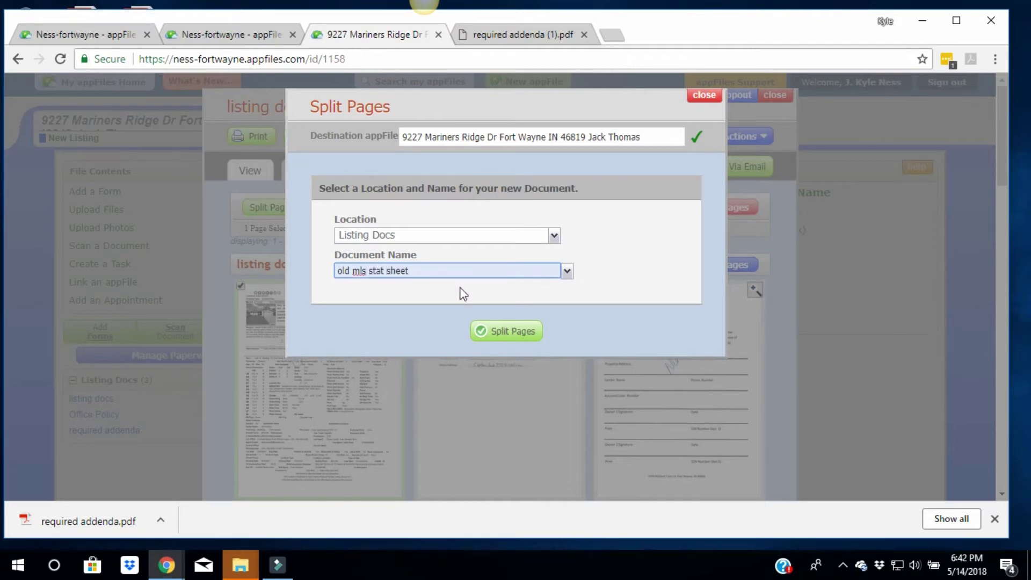
{"action": "left_click", "coordinate": [503, 331]}
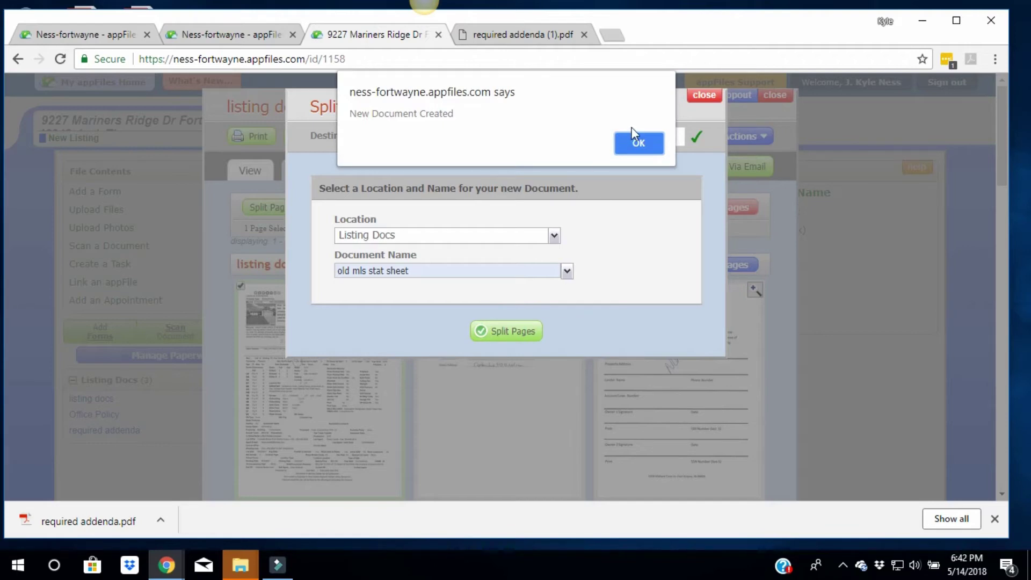
{"action": "left_click", "coordinate": [636, 141]}
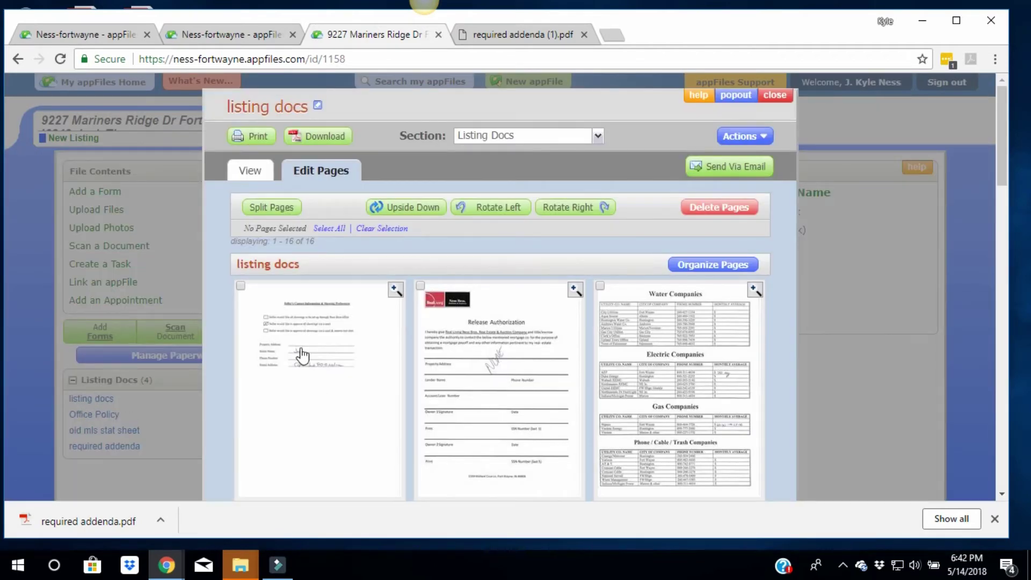
Split the release authorization page into its own document named 'release authorization'
{"action": "left_click", "coordinate": [421, 286]}
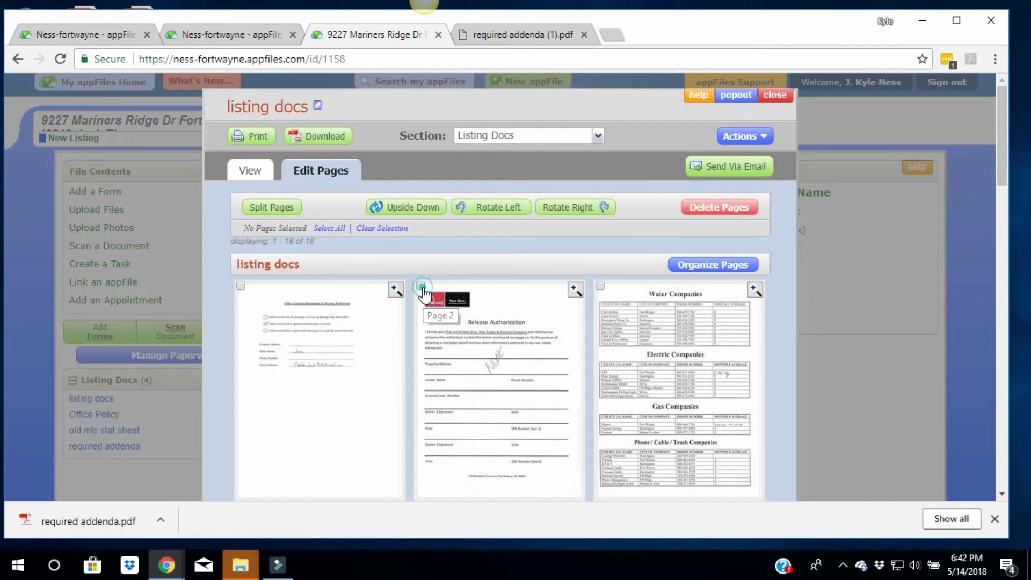
{"action": "left_click", "coordinate": [271, 200]}
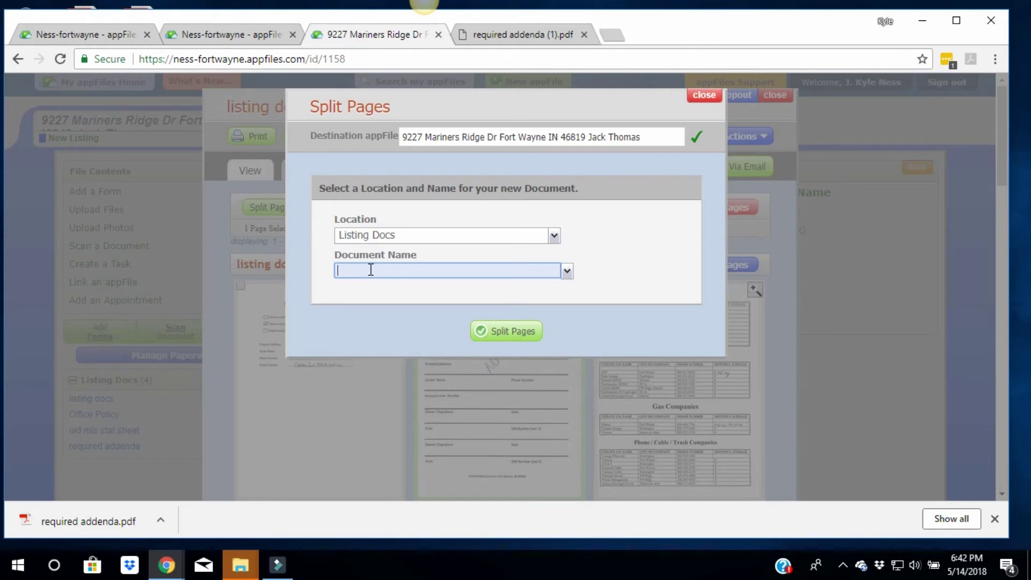
{"action": "type", "text": "release authorization"}
{"action": "left_click", "coordinate": [490, 330]}
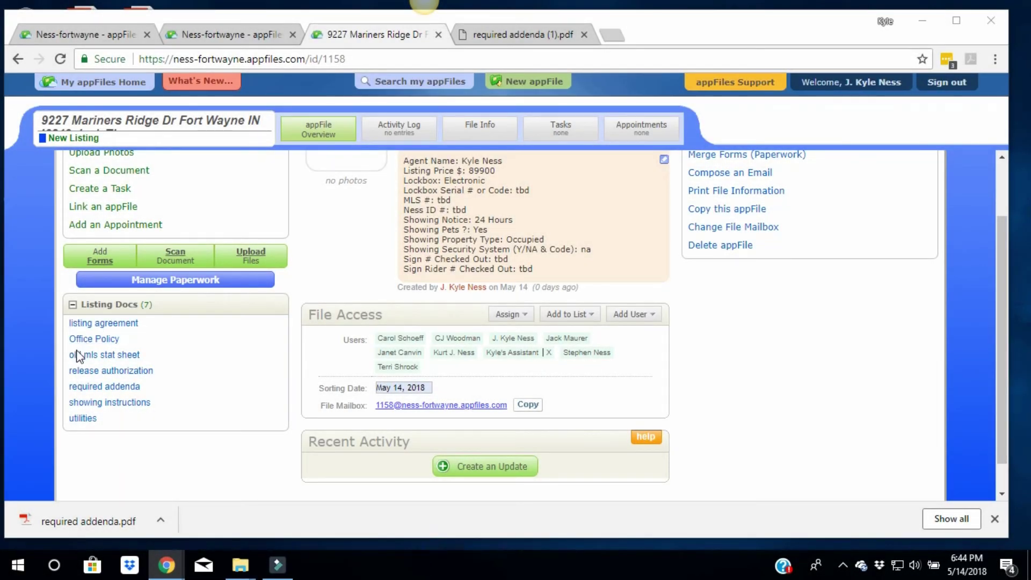
Open the listing agreement in Edit Pages and Organize Pages, then cancel, keeping the original page order
{"action": "left_click", "coordinate": [86, 323]}
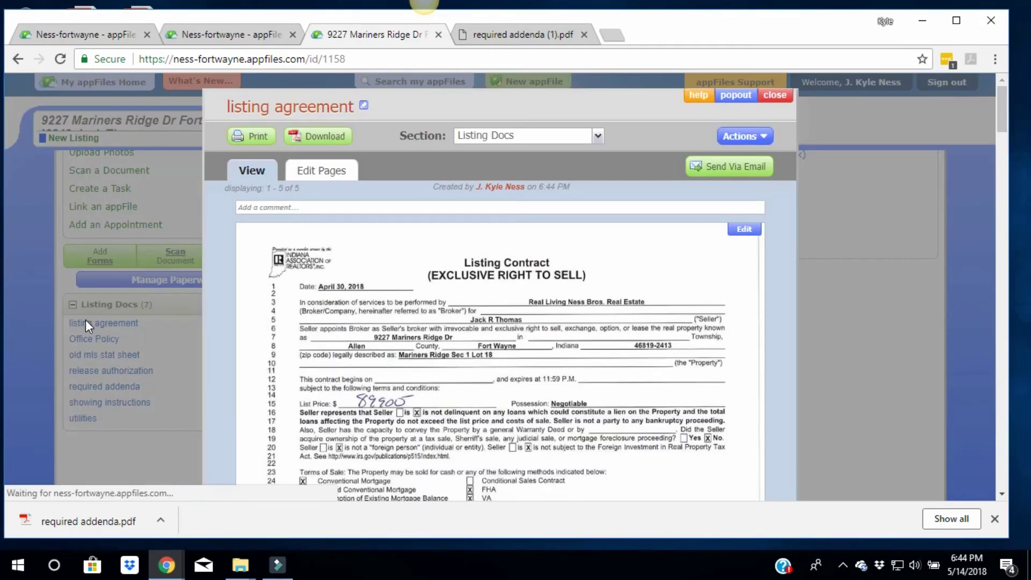
{"action": "scroll", "coordinate": [492, 305], "scroll_direction": "down", "scroll_amount": 10}
{"action": "scroll", "coordinate": [495, 310], "scroll_direction": "down", "scroll_amount": 10}
{"action": "scroll", "coordinate": [501, 311], "scroll_direction": "up", "scroll_amount": 20}
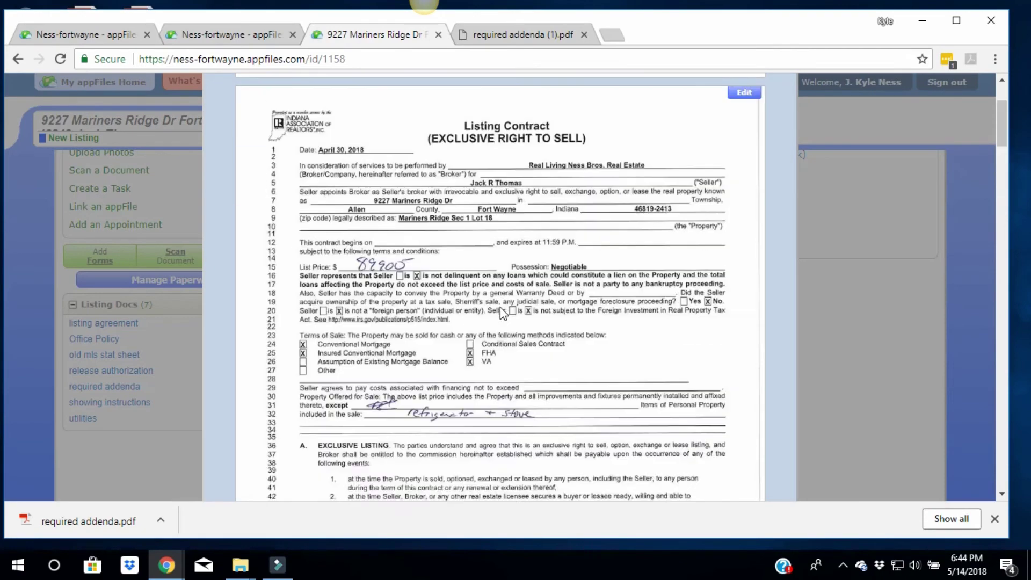
{"action": "scroll", "coordinate": [500, 308], "scroll_direction": "up", "scroll_amount": 3}
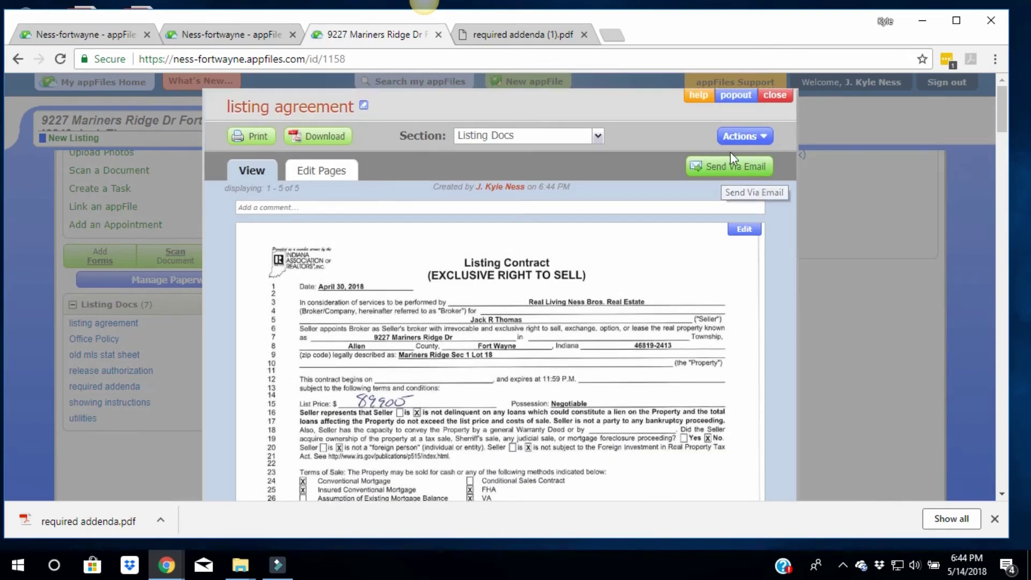
{"action": "left_click", "coordinate": [740, 138]}
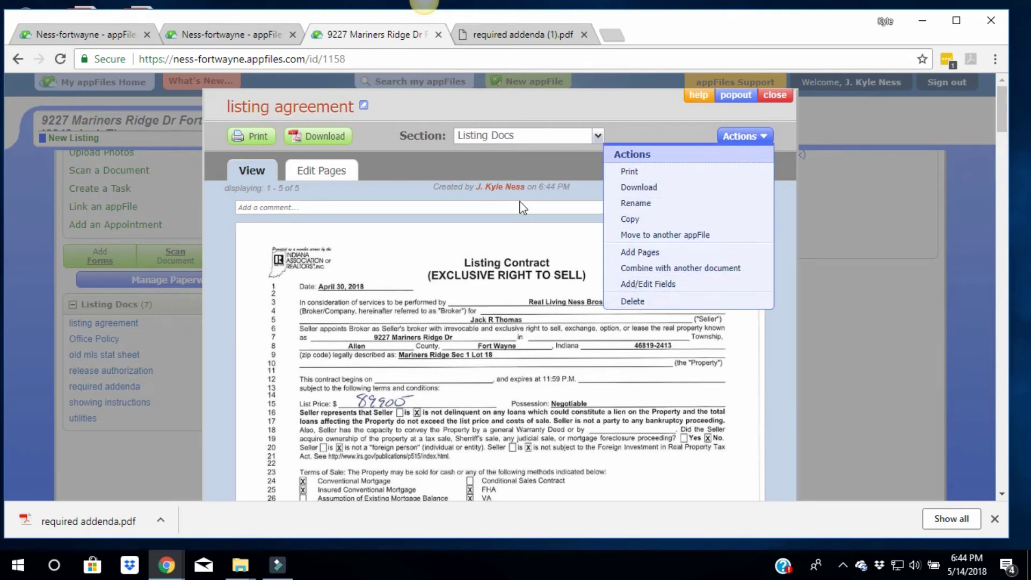
{"action": "left_click", "coordinate": [682, 124]}
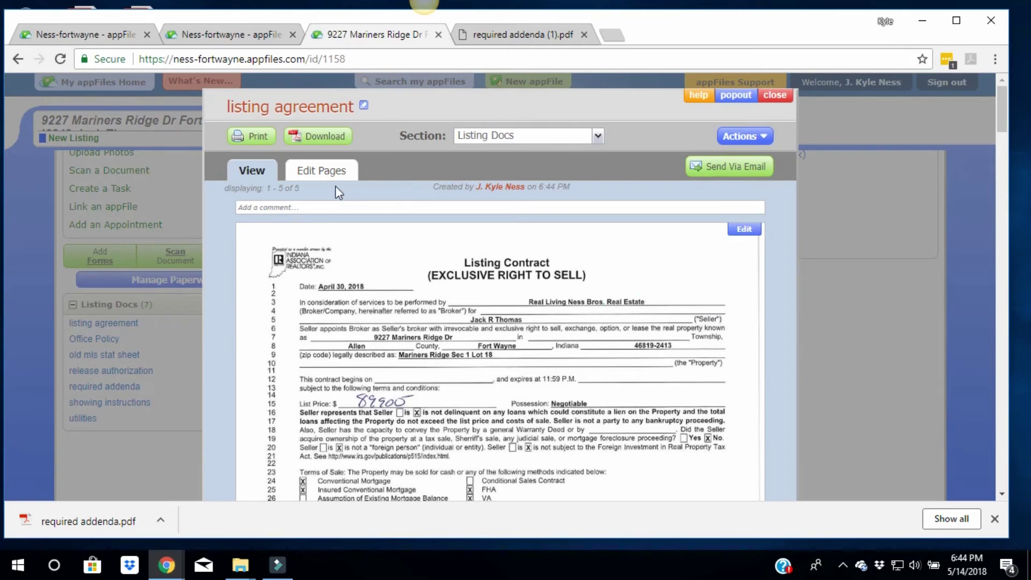
{"action": "left_click", "coordinate": [310, 170]}
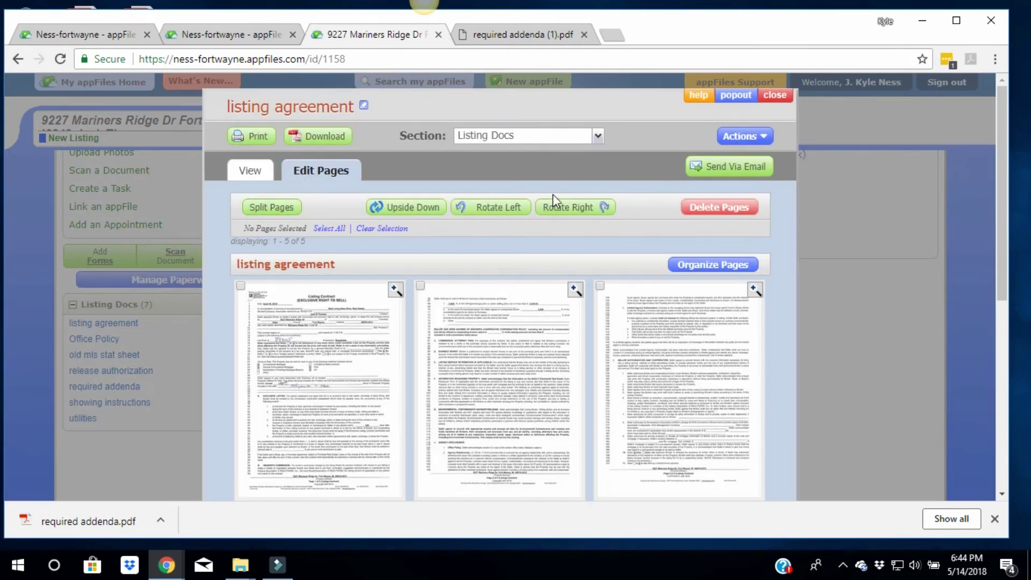
{"action": "left_click", "coordinate": [698, 264]}
{"action": "mouse_move", "coordinate": [342, 274]}
{"action": "left_mouse_down"}
{"action": "mouse_move", "coordinate": [570, 276]}
{"action": "mouse_move", "coordinate": [350, 267]}
{"action": "left_mouse_up"}
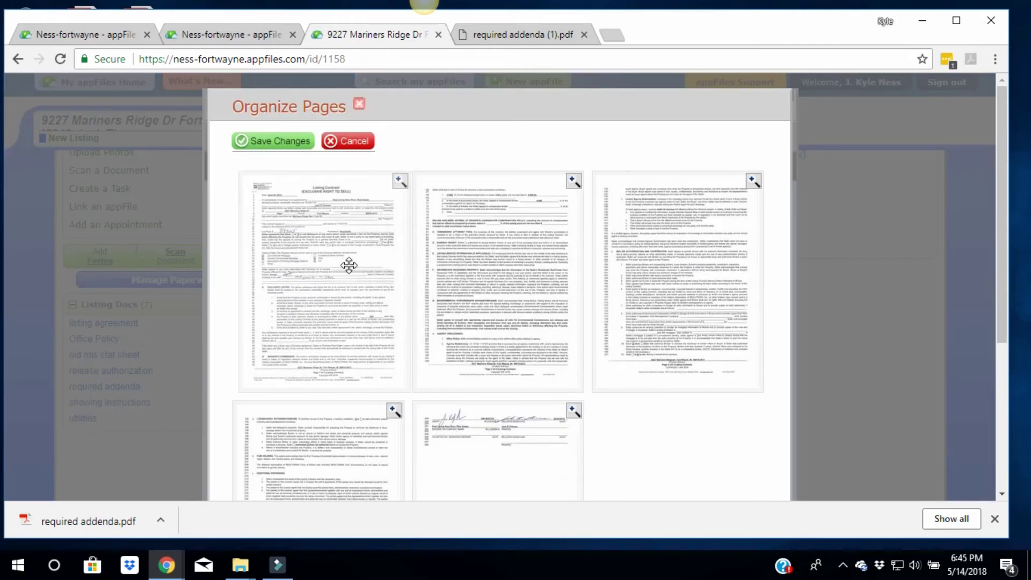
{"action": "left_click", "coordinate": [347, 144]}
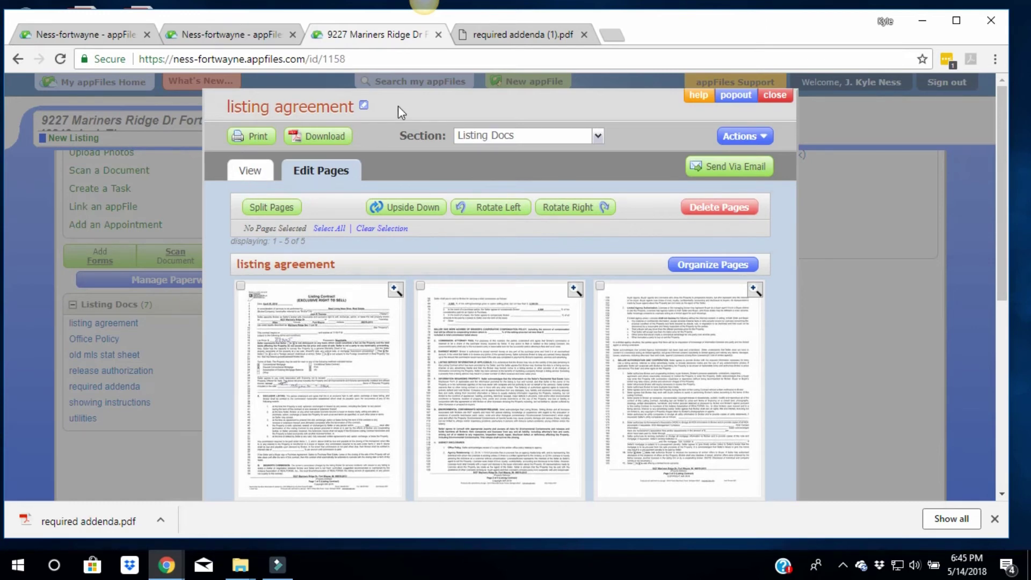
Close the document and create a new info section from the Sellers Information template
{"action": "left_click", "coordinate": [776, 96]}
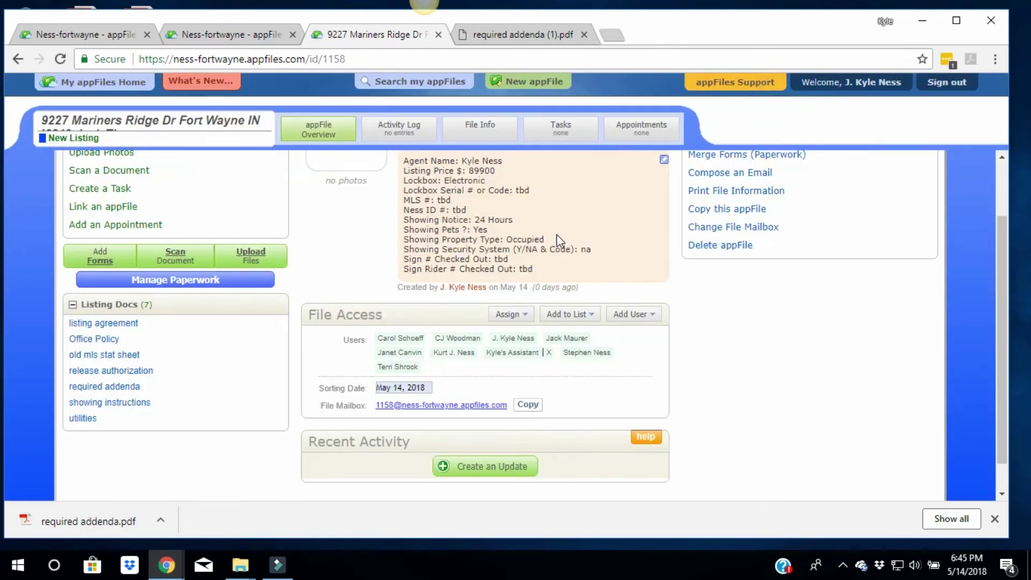
{"action": "scroll", "coordinate": [556, 234], "scroll_direction": "up", "scroll_amount": 2}
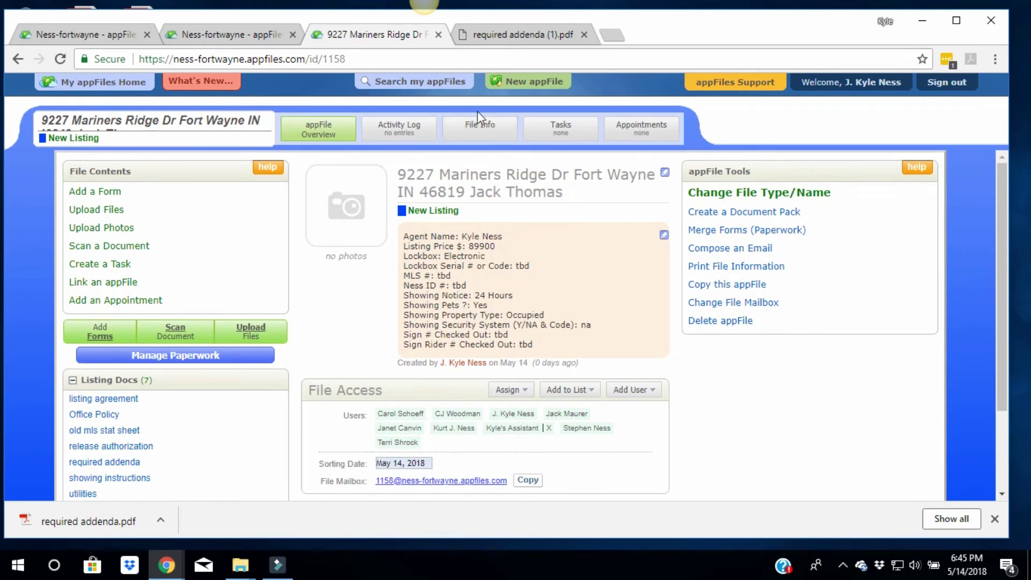
{"action": "left_click", "coordinate": [481, 127]}
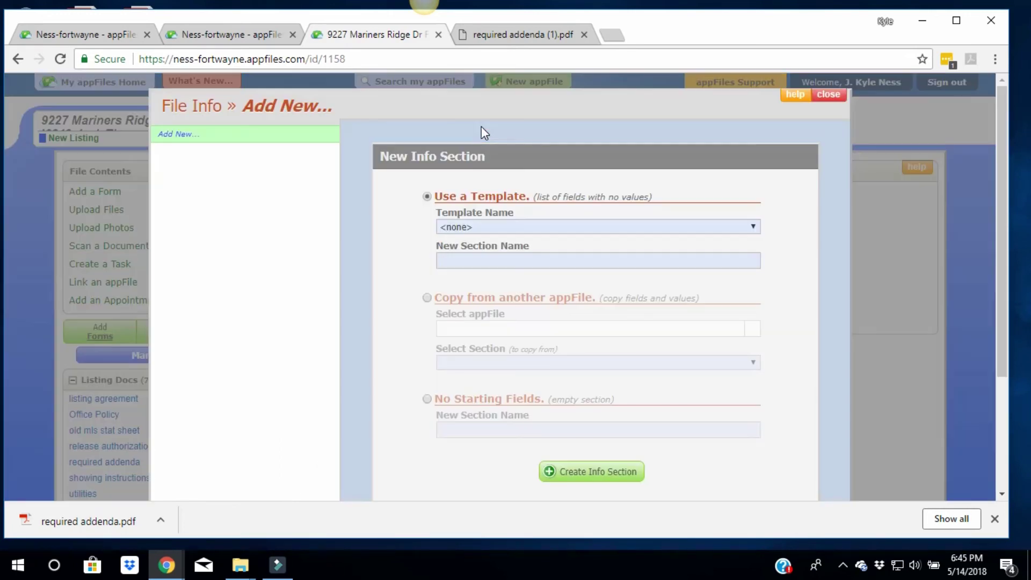
{"action": "left_click", "coordinate": [455, 227]}
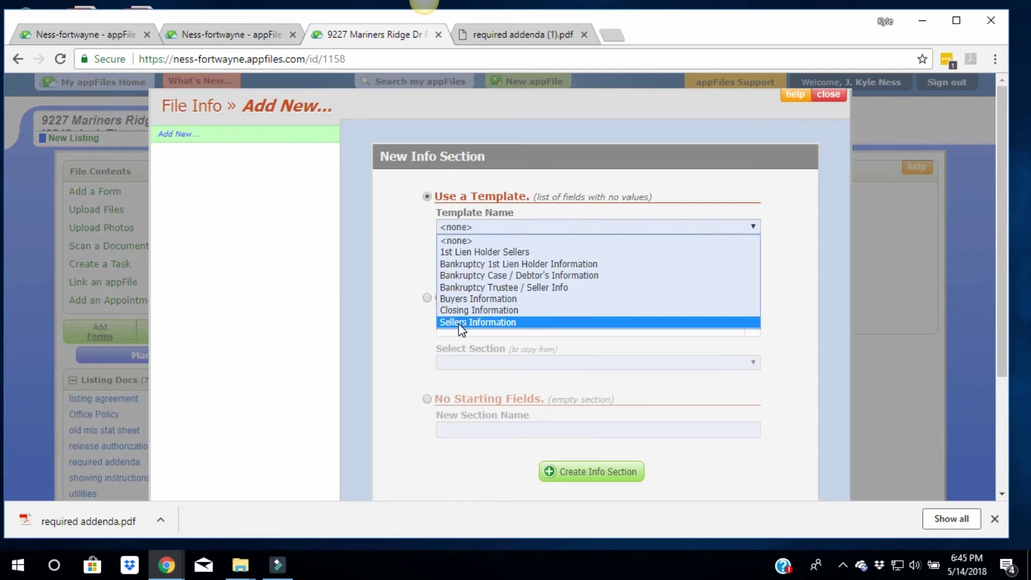
{"action": "left_click", "coordinate": [461, 322]}
{"action": "left_click", "coordinate": [591, 471]}
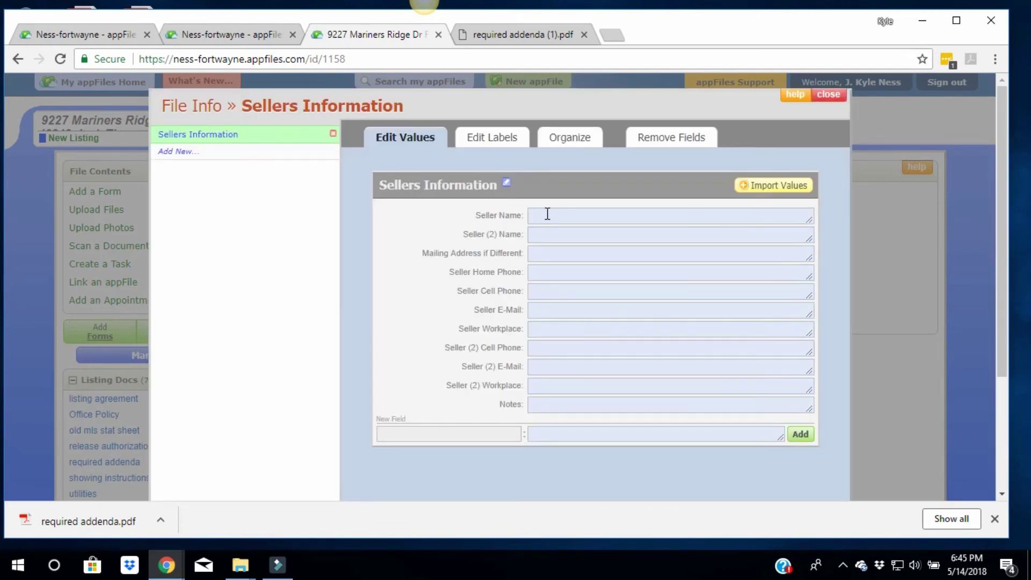
Fill in the seller's name, cell phone and e-mail, then return to the file overview
{"action": "left_click", "coordinate": [547, 214]}
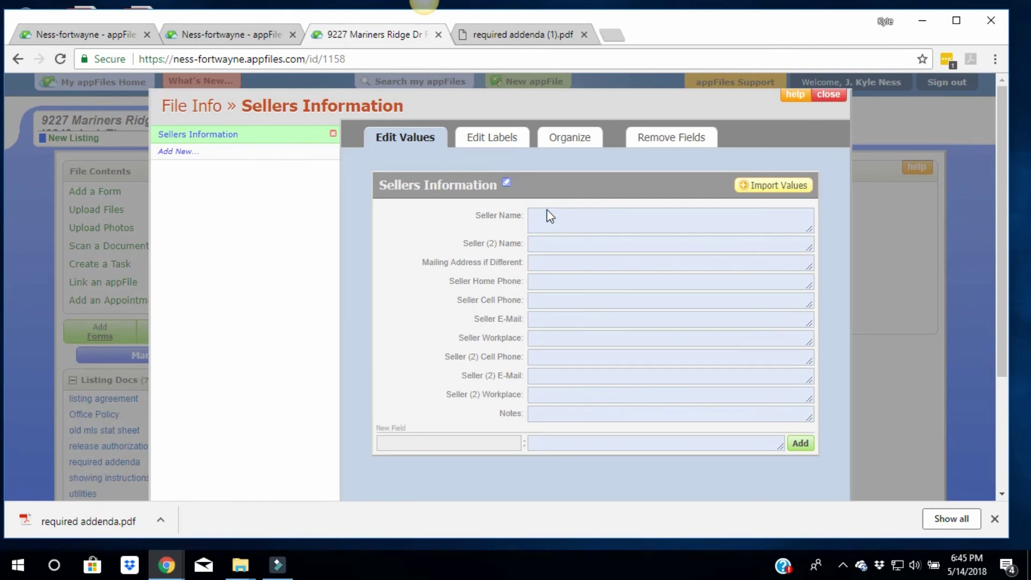
{"action": "key", "text": "Tab"}
{"action": "type", "text": "260"}
{"action": "key", "text": "Tab"}
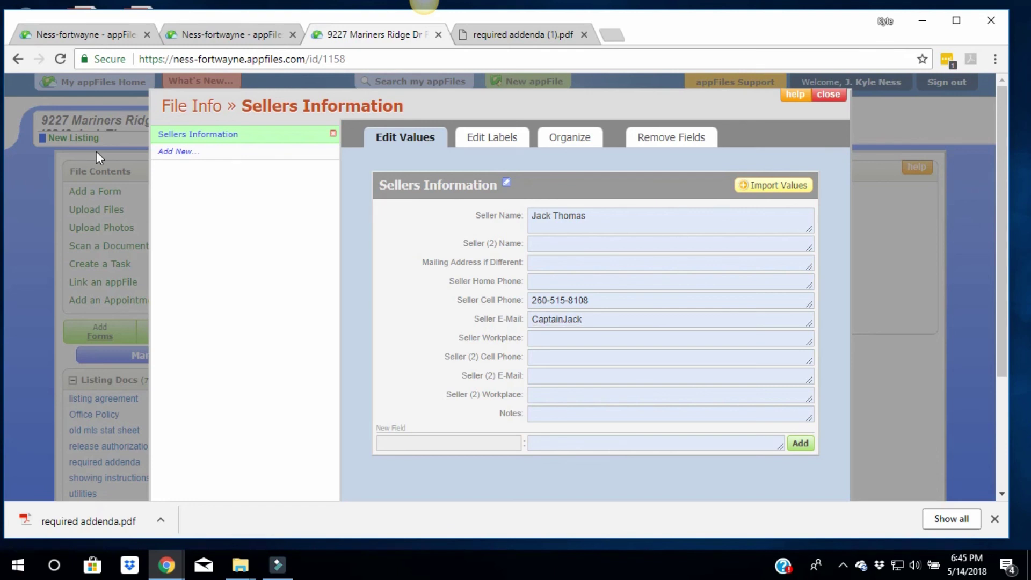
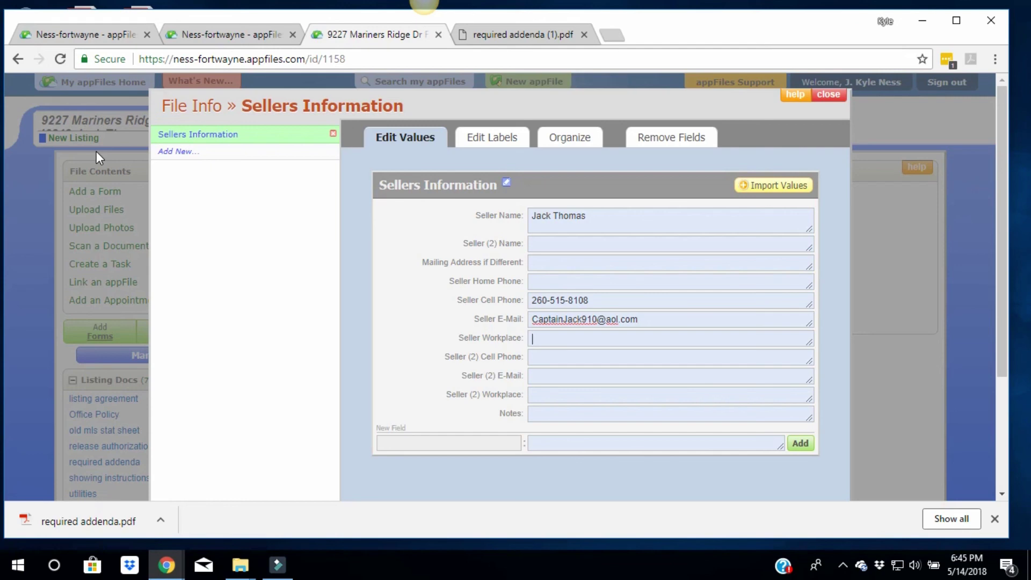
{"action": "left_click", "coordinate": [830, 96]}
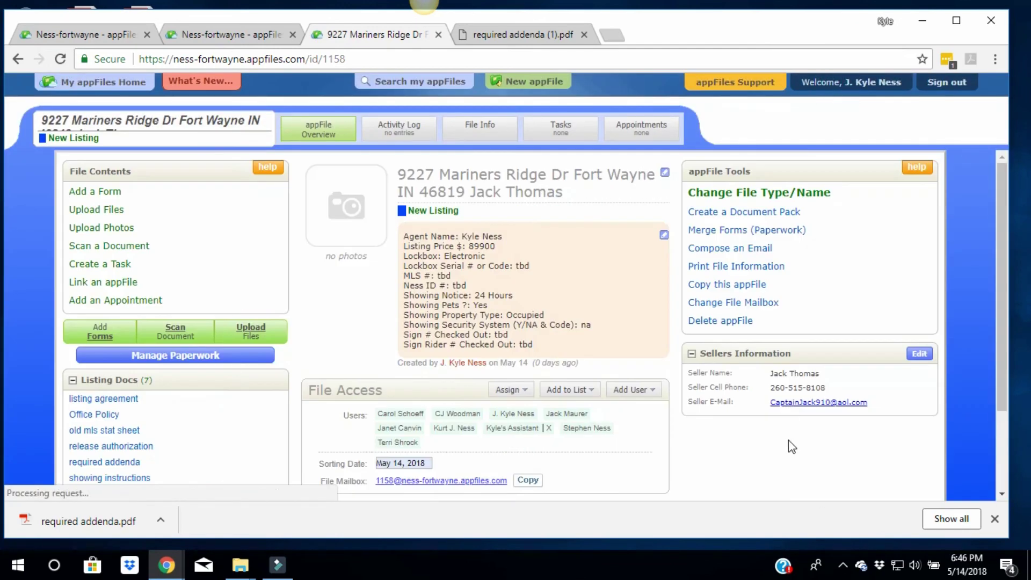
{"action": "scroll", "coordinate": [790, 379], "scroll_direction": "down", "scroll_amount": 2}
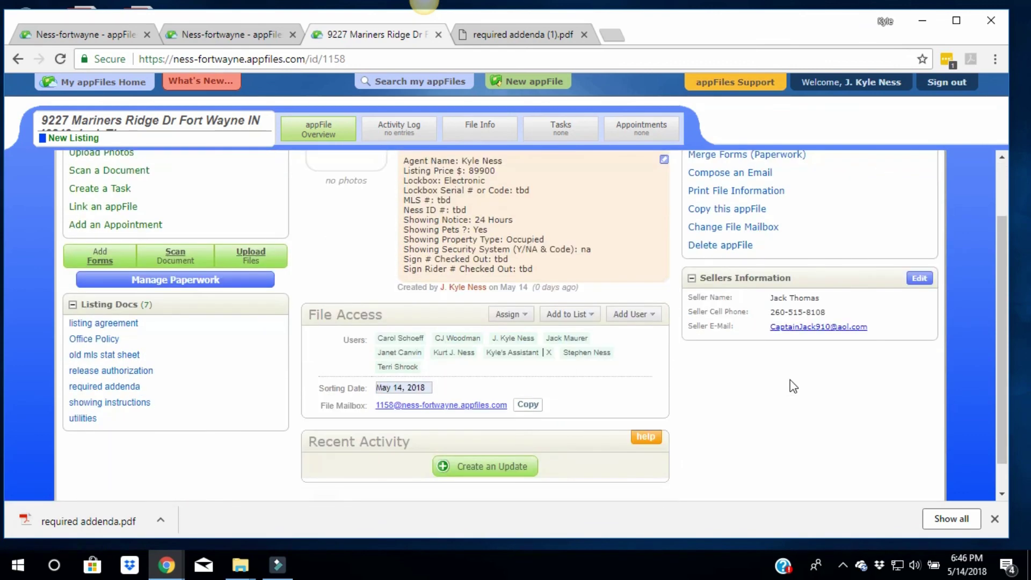